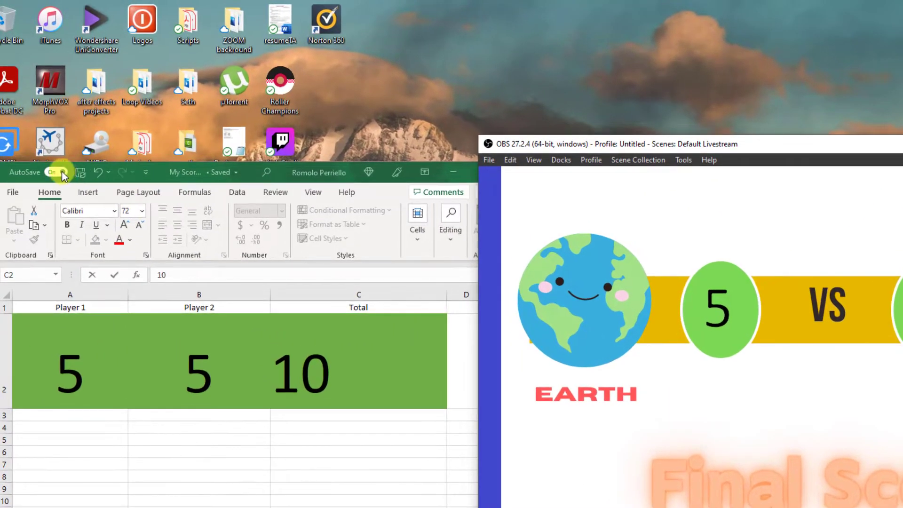
# Step: Turn off AutoSave for the My Score Data workbook and save it manually
pyautogui.click(62, 172)
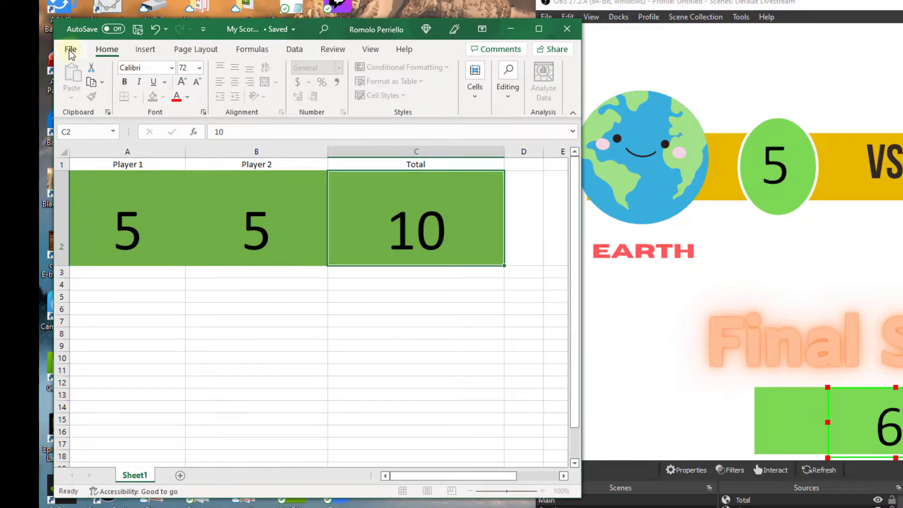
pyautogui.click(71, 49)
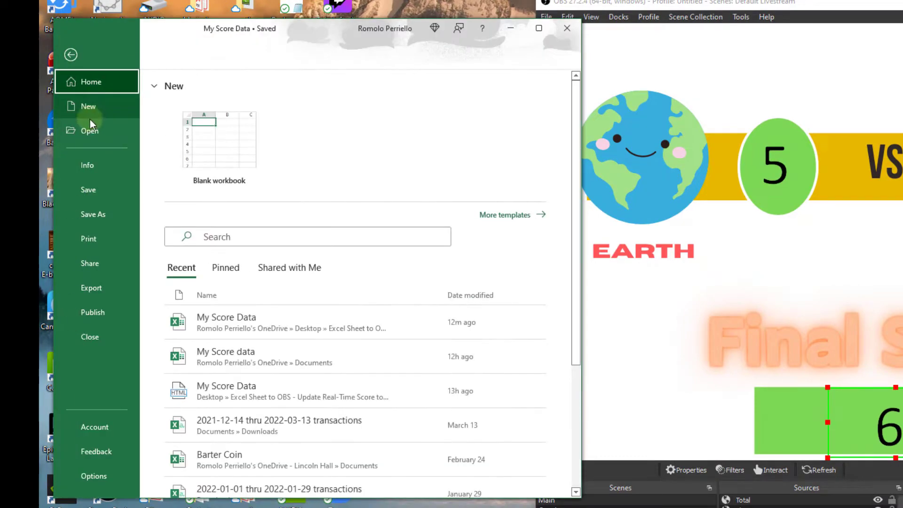
pyautogui.click(101, 196)
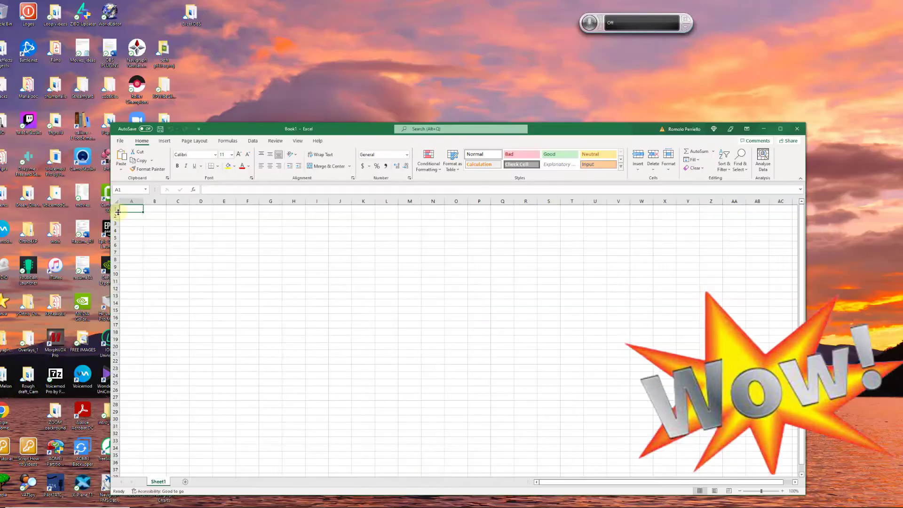
# Step: Make row 1 of the blank sheet taller and enter the headings Player 1, Player 2 and Total in A1:C1
pyautogui.moveTo(118, 212); pyautogui.dragTo(118, 276)
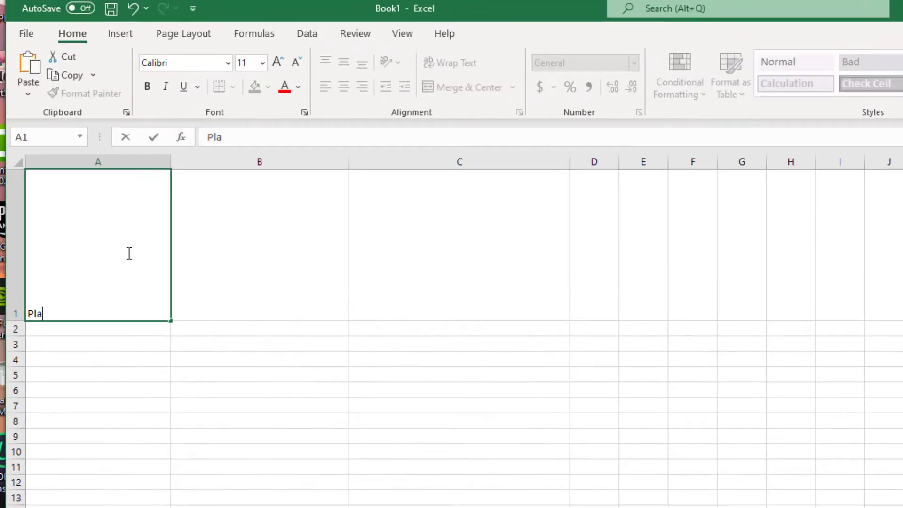
pyautogui.press('Tab')
pyautogui.write('P')
pyautogui.press('Tab')
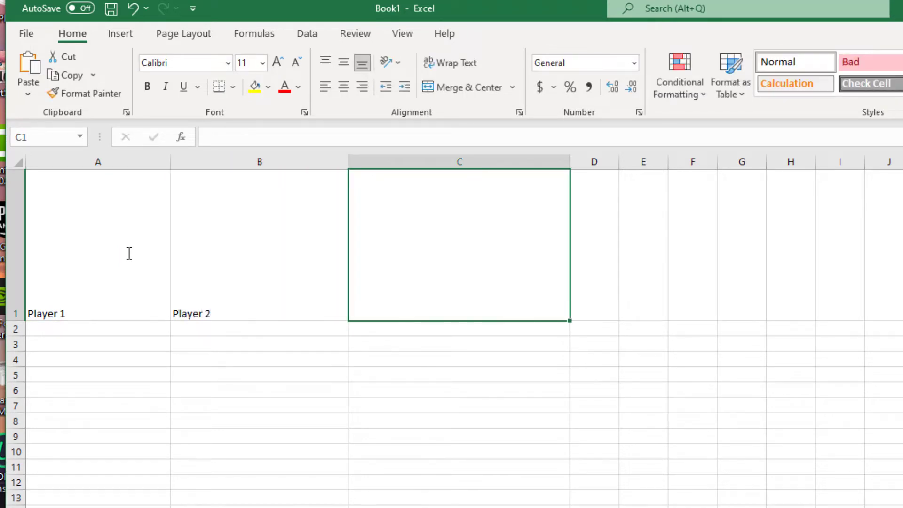
pyautogui.write('Total')
pyautogui.press('Return')
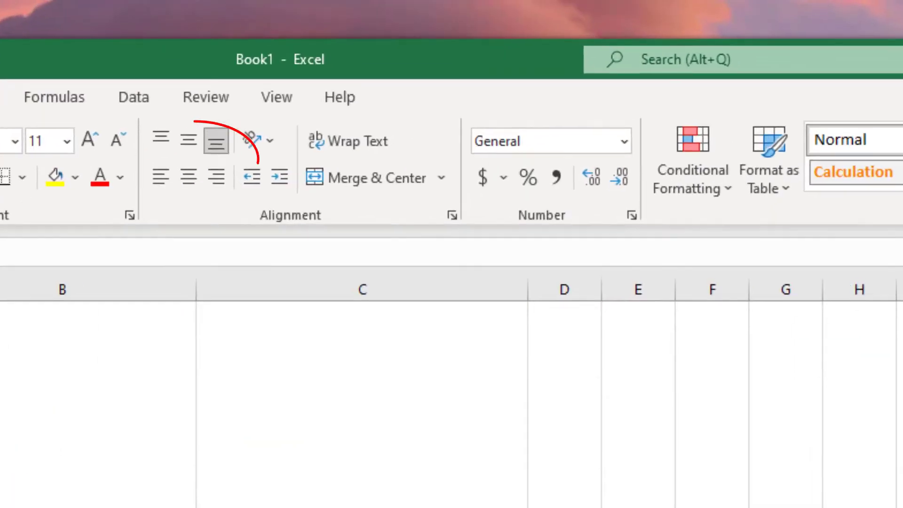
# Step: Centre the three headings at the top of their cells and adjust the heights of rows 1 and 2
pyautogui.click(184, 179)
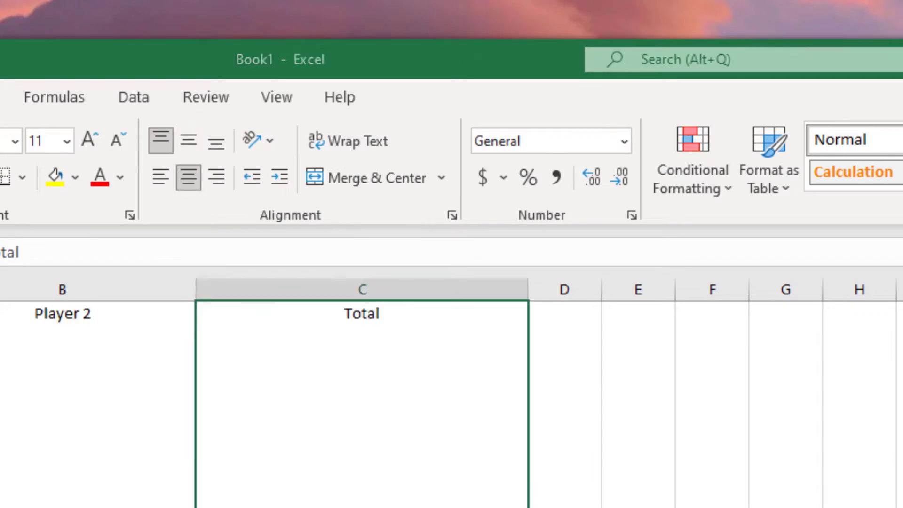
pyautogui.moveTo(0, 507); pyautogui.dragTo(0, 489)
# Step: Fill cells A2:C2 with green and set their font size to 72
pyautogui.moveTo(89, 386); pyautogui.dragTo(418, 383)
pyautogui.click(276, 195)
pyautogui.click(393, 243)
pyautogui.click(390, 346)
pyautogui.click(391, 2)
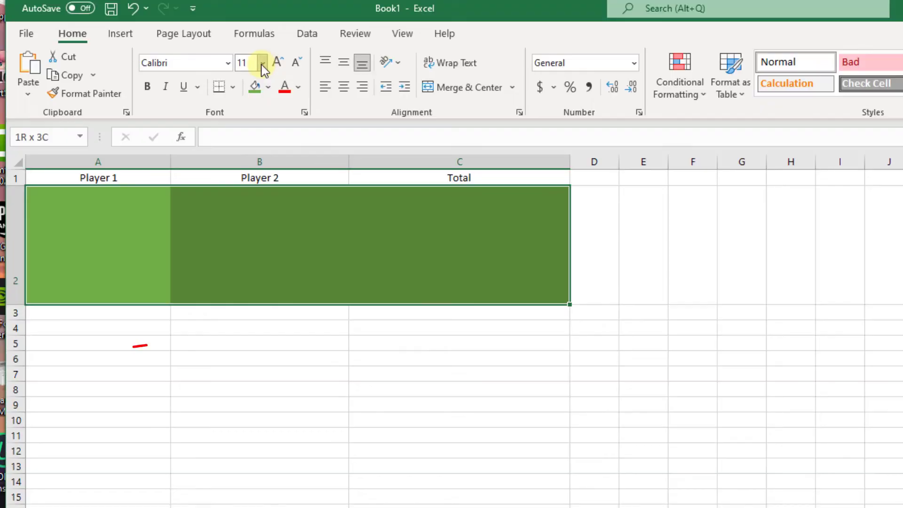
pyautogui.click(256, 161)
pyautogui.click(256, 348)
# Step: Enter the sample scores 1, 2 and 3 in cells A2, B2 and C2
pyautogui.click(80, 247)
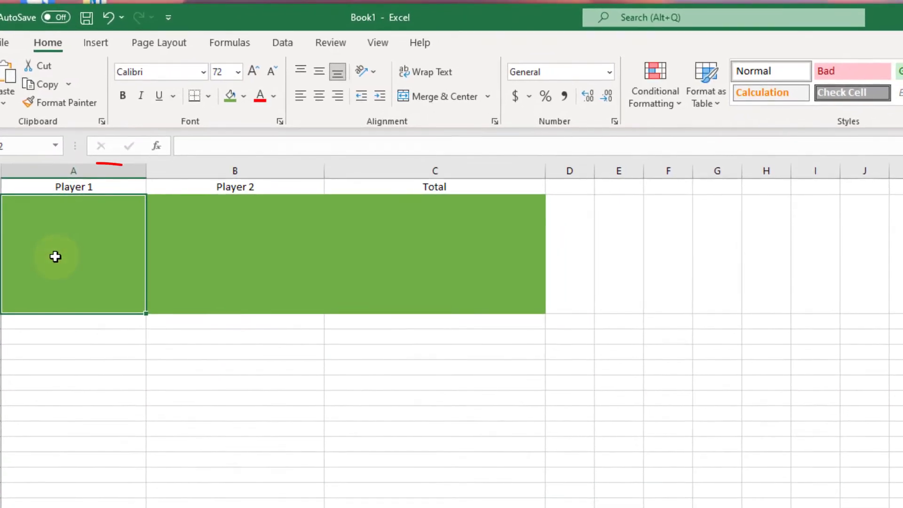
pyautogui.write('1')
pyautogui.press('Tab')
pyautogui.write('2')
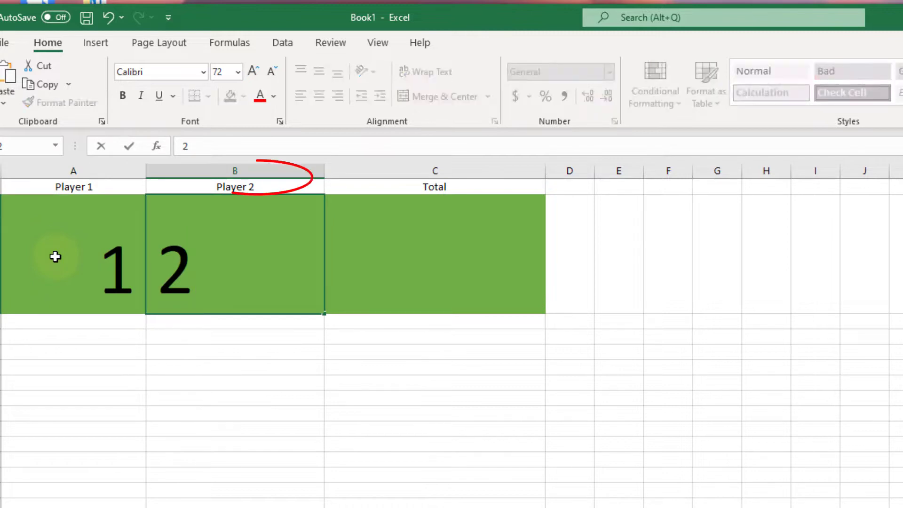
pyautogui.press('Tab')
pyautogui.write('3')
pyautogui.press('Tab')
# Step: Replace the value under Total with a SUM function that adds A2:B2
pyautogui.press('Left')
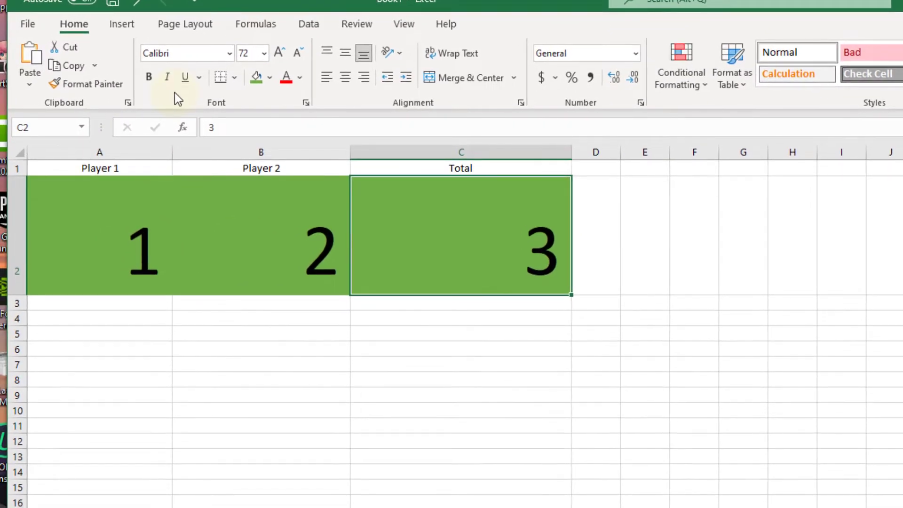
pyautogui.click(182, 127)
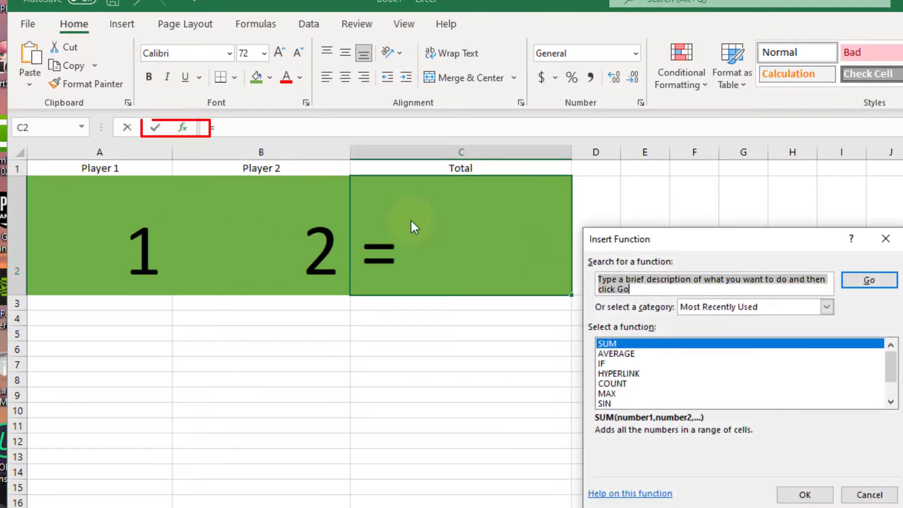
pyautogui.click(804, 495)
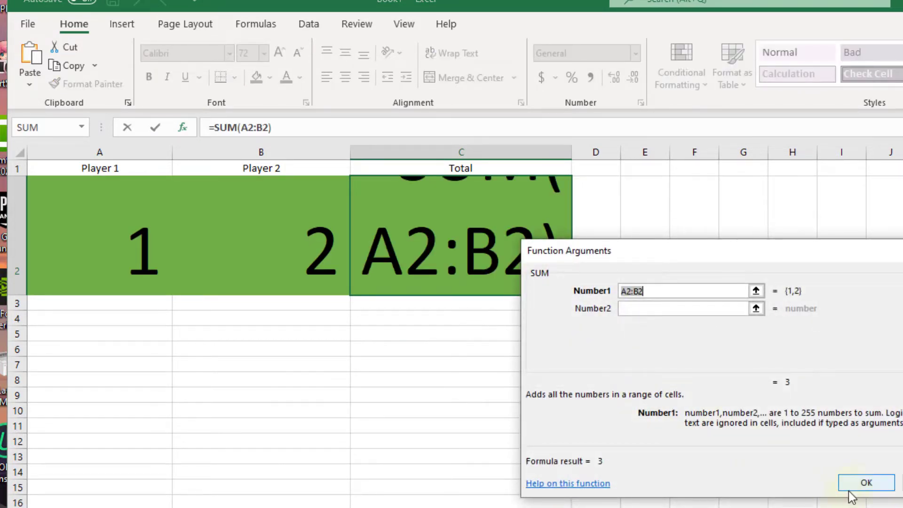
pyautogui.click(860, 489)
# Step: Test the total by changing the Player 1 score to 2 and the Player 2 score to 4
pyautogui.click(151, 234)
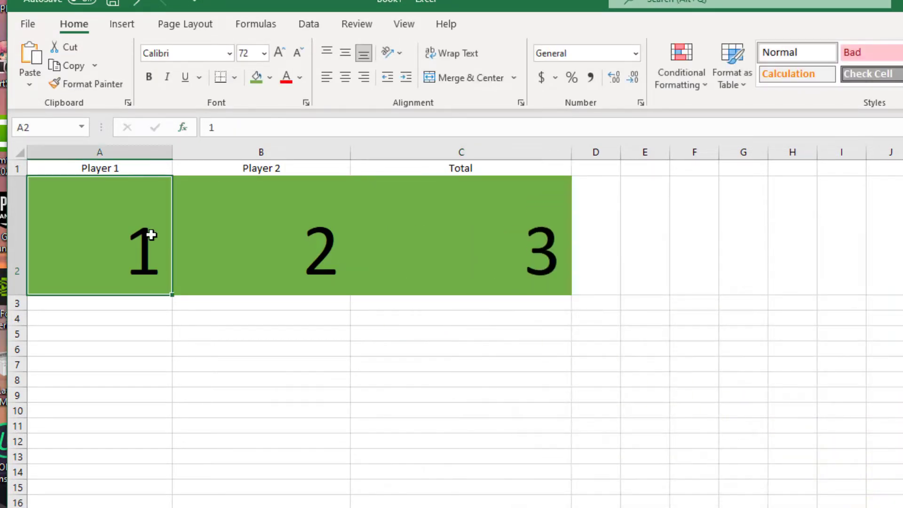
pyautogui.write('2')
pyautogui.press('Tab')
pyautogui.write('4')
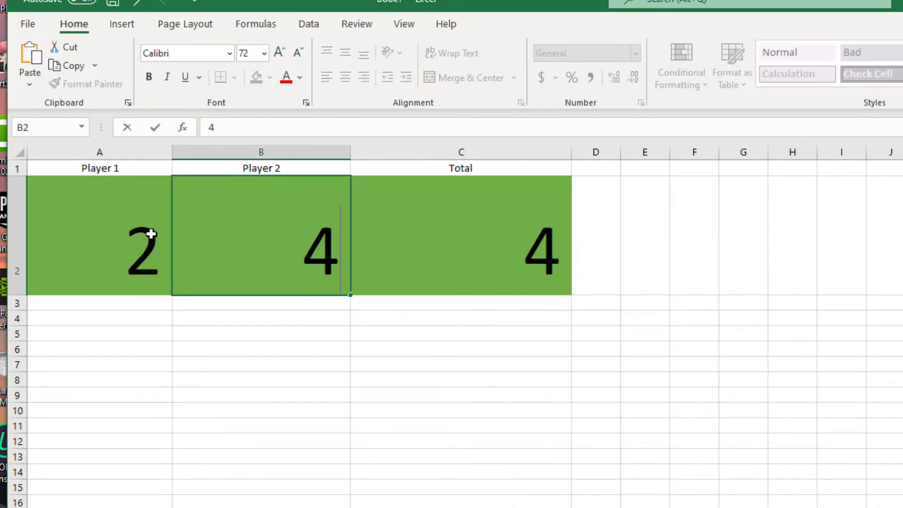
pyautogui.press('Tab')
# Step: Select score cells A2:C2, open the full Save As dialog and enter My Score as the file name
pyautogui.click(100, 258)
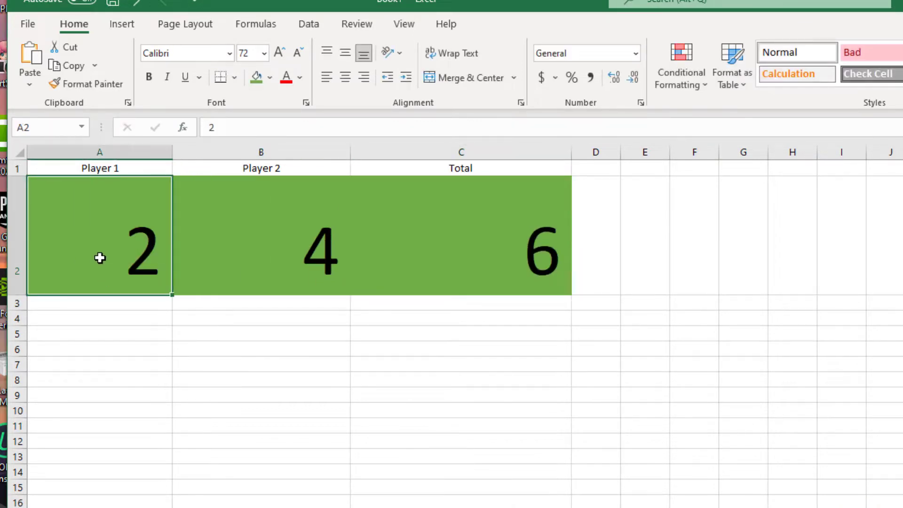
pyautogui.moveTo(203, 258); pyautogui.dragTo(474, 235)
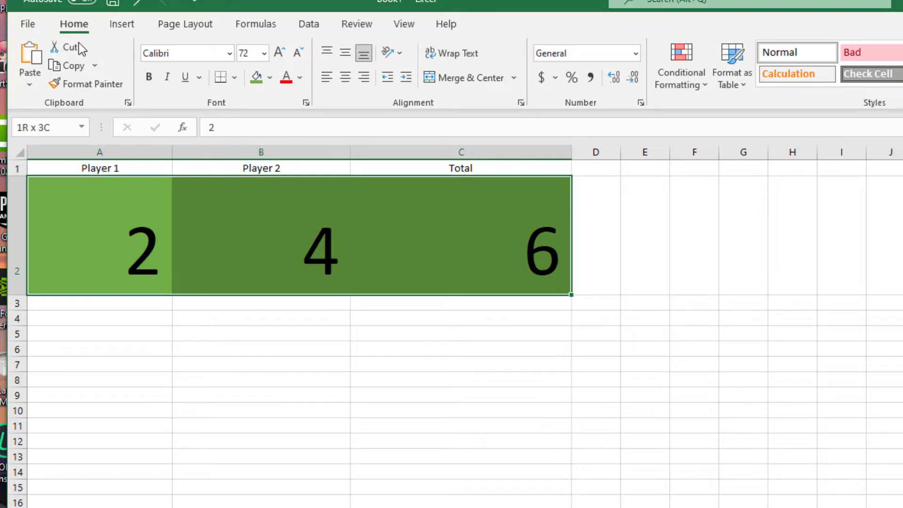
pyautogui.click(34, 26)
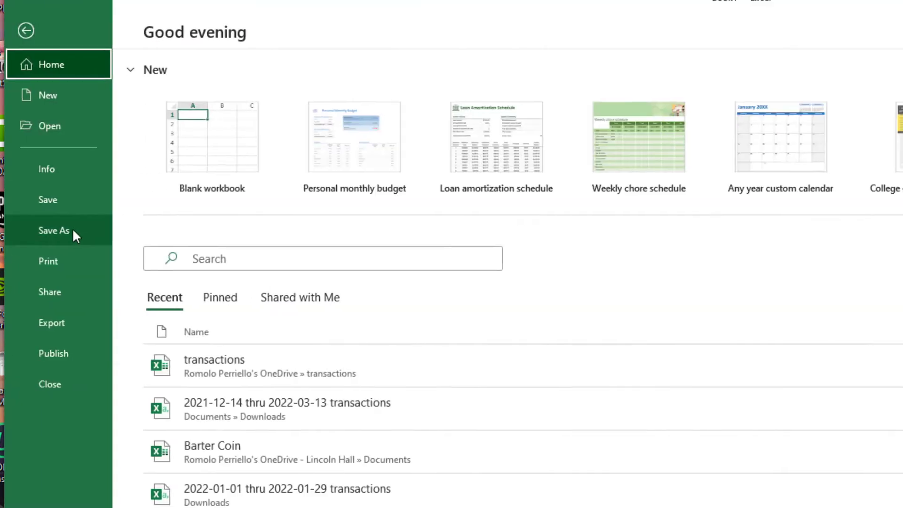
pyautogui.click(50, 229)
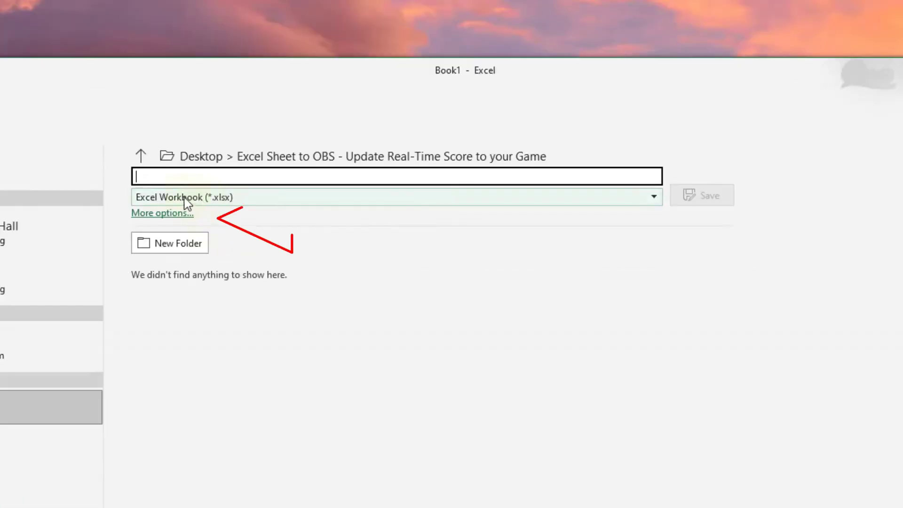
pyautogui.click(173, 212)
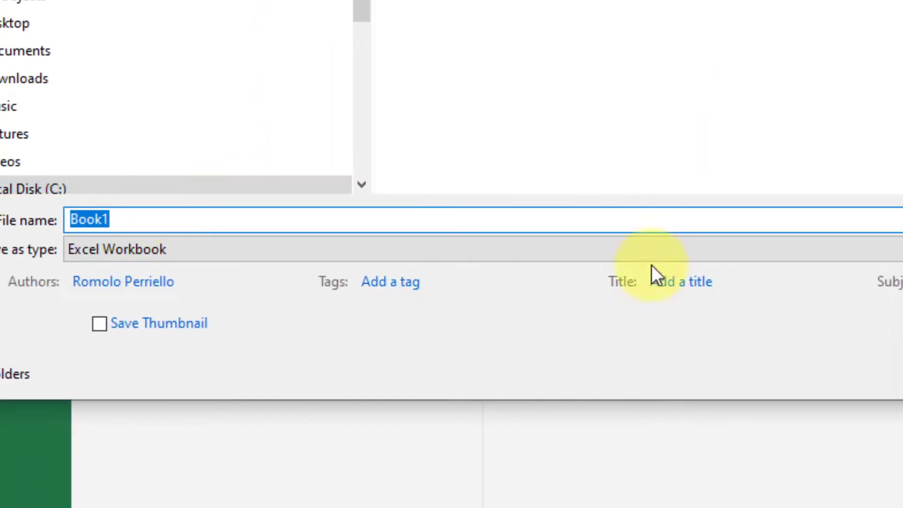
pyautogui.moveTo(135, 225); pyautogui.dragTo(26, 220)
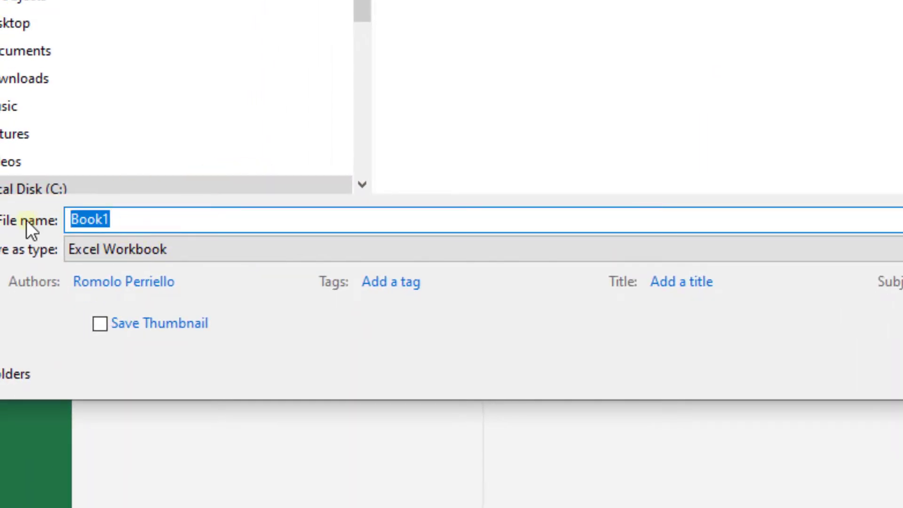
pyautogui.write('My Score')
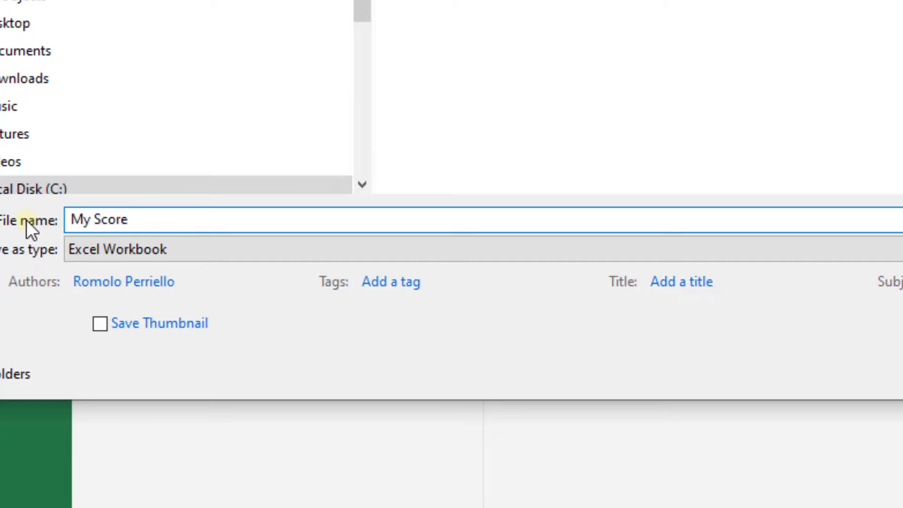
# Step: Save only the sheet as a Web Page named My Score Data, with AutoRepublish every time the workbook is saved
pyautogui.click(184, 249)
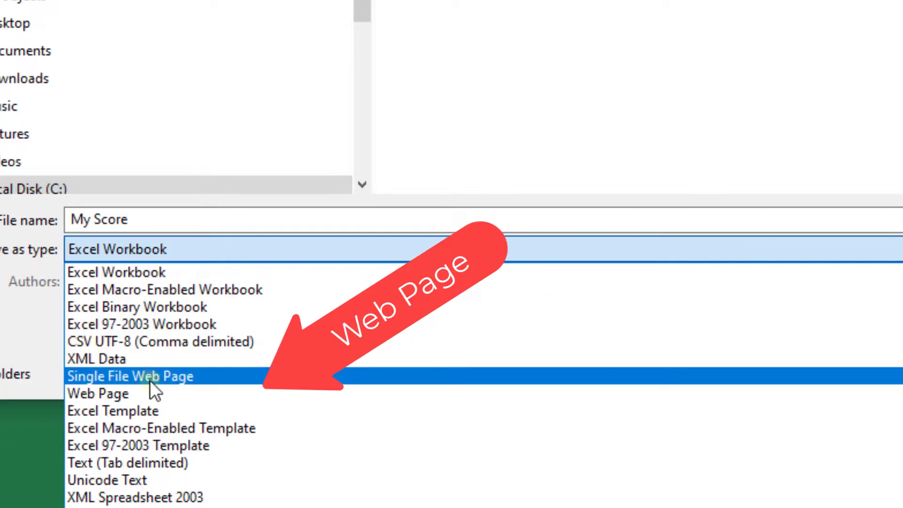
pyautogui.click(147, 390)
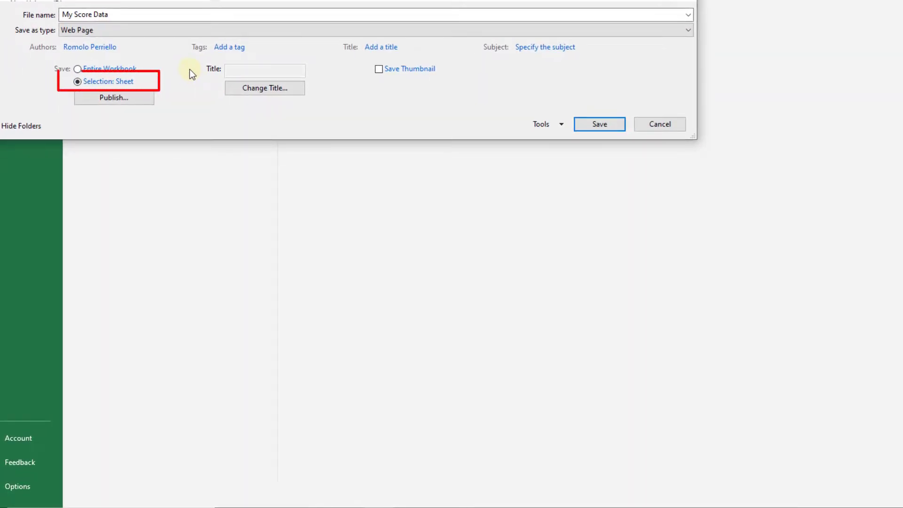
pyautogui.click(616, 128)
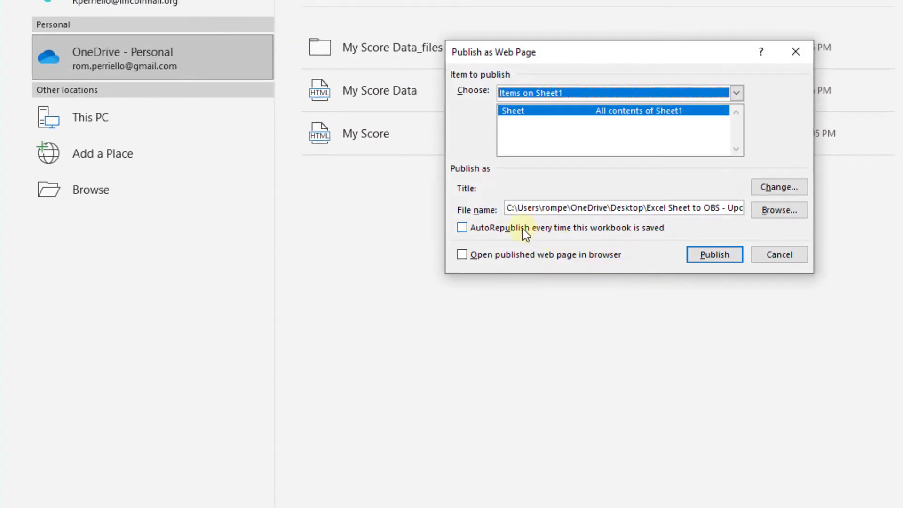
pyautogui.click(463, 228)
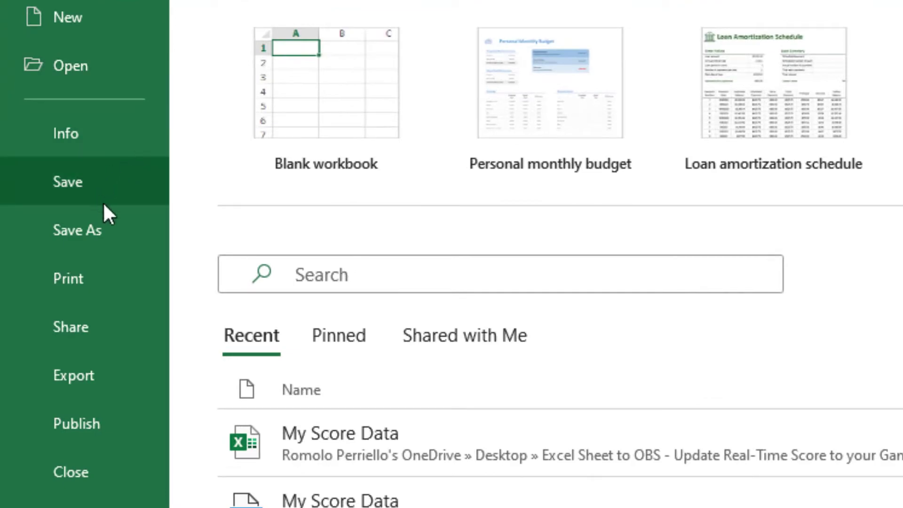
# Step: Save the workbook as My Score Data in Excel Workbook (*.xlsx) format in the Excel Sheet to OBS folder
pyautogui.click(103, 229)
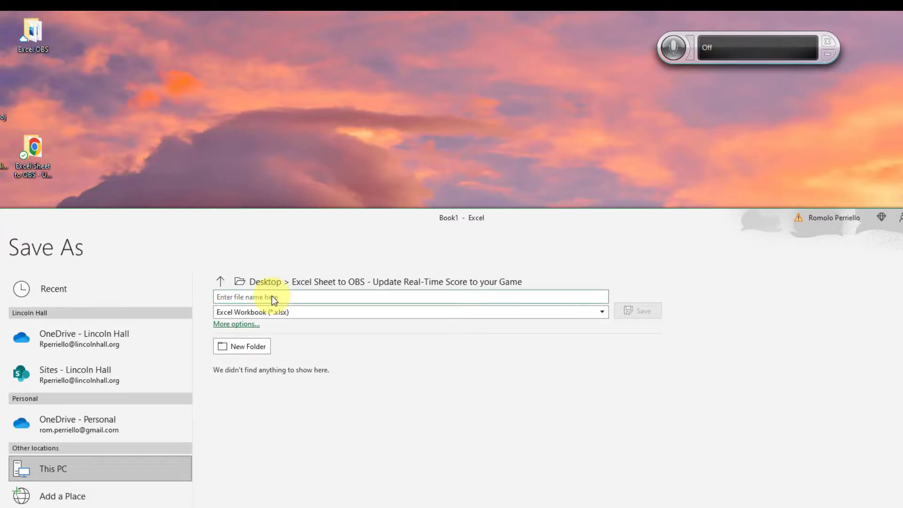
pyautogui.click(272, 296)
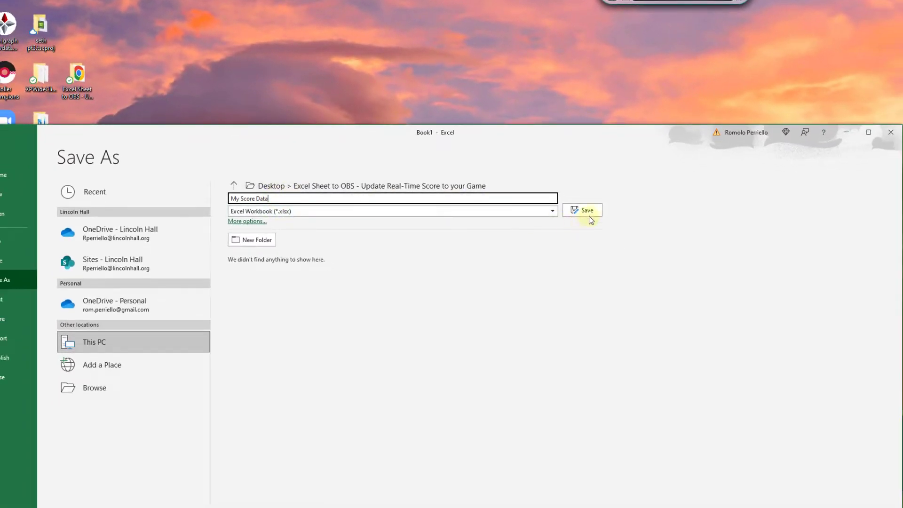
pyautogui.click(588, 214)
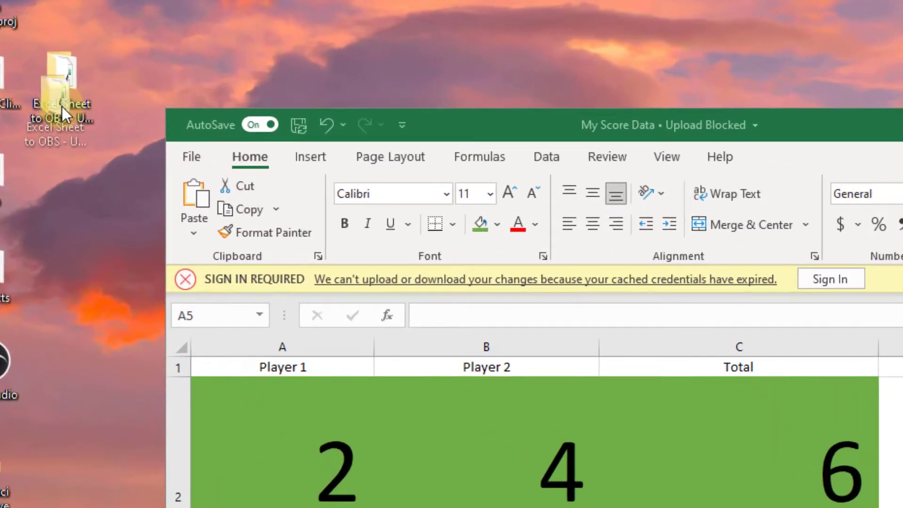
# Step: Open the Excel Sheet to OBS folder on the desktop to check the saved files
pyautogui.click(81, 82)
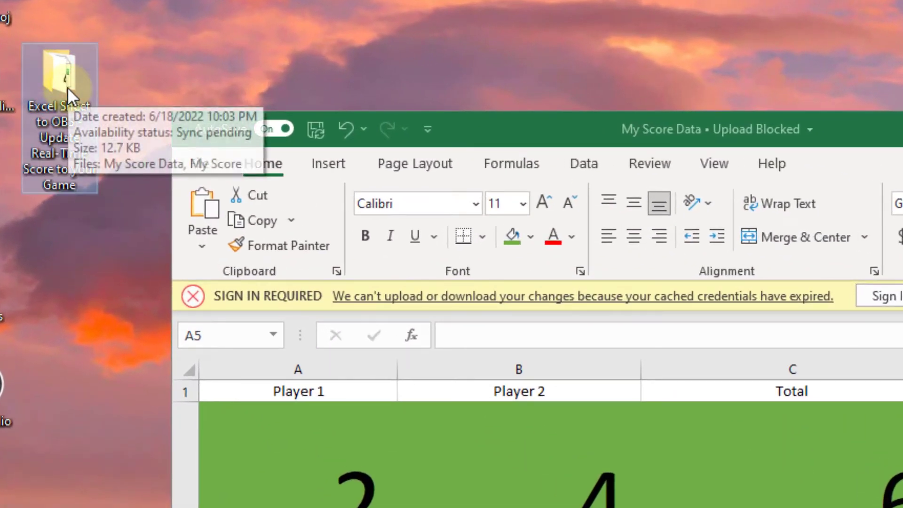
pyautogui.doubleClick(67, 87)
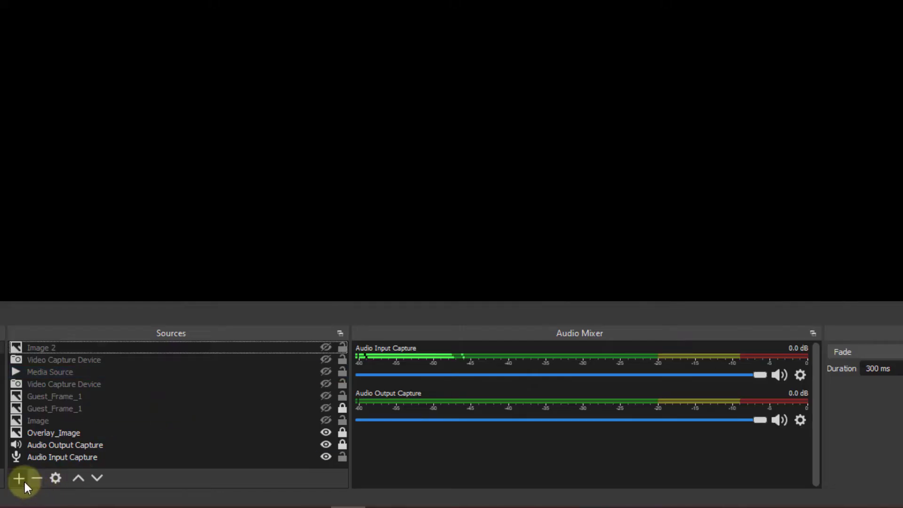
# Step: Switch to OBS and add a new image source named Background that uses Background.png
pyautogui.click(23, 479)
pyautogui.click(89, 334)
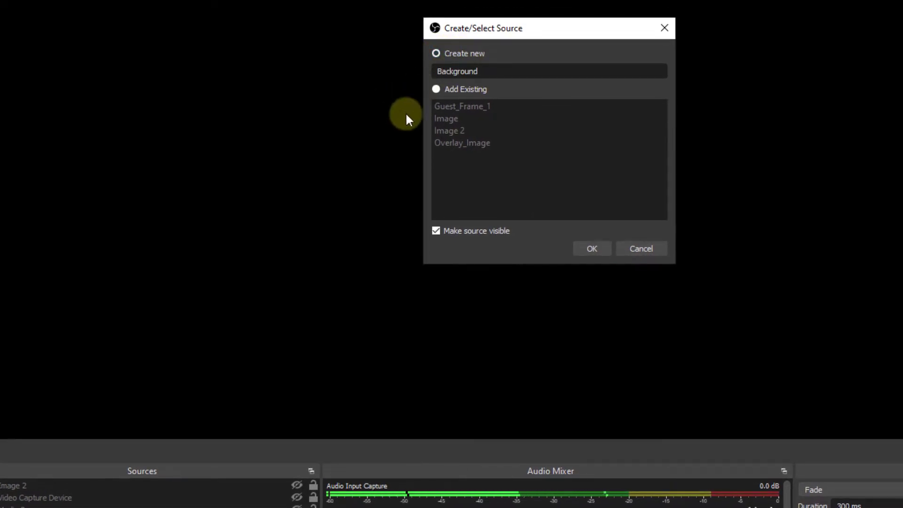
pyautogui.click(592, 248)
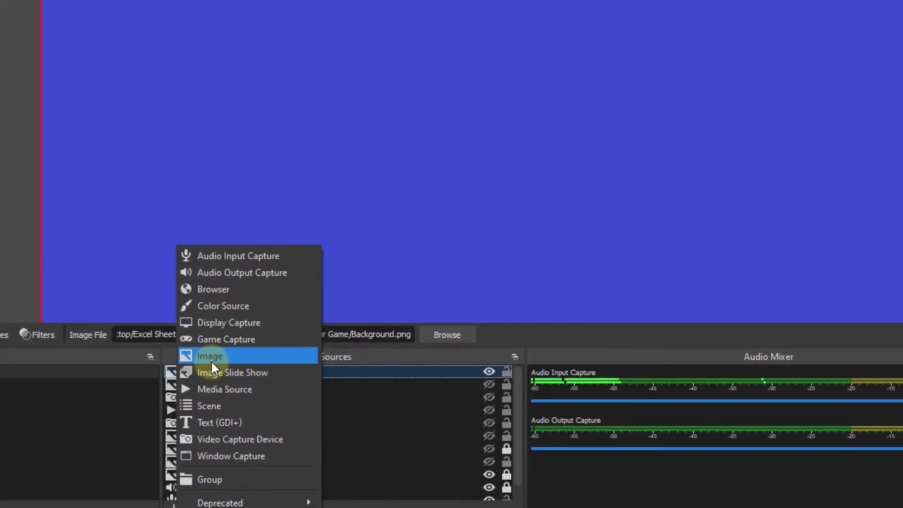
# Step: Add a new image source named Scoreboard that uses Scoreboard.png and move it to the middle of the canvas
pyautogui.click(210, 358)
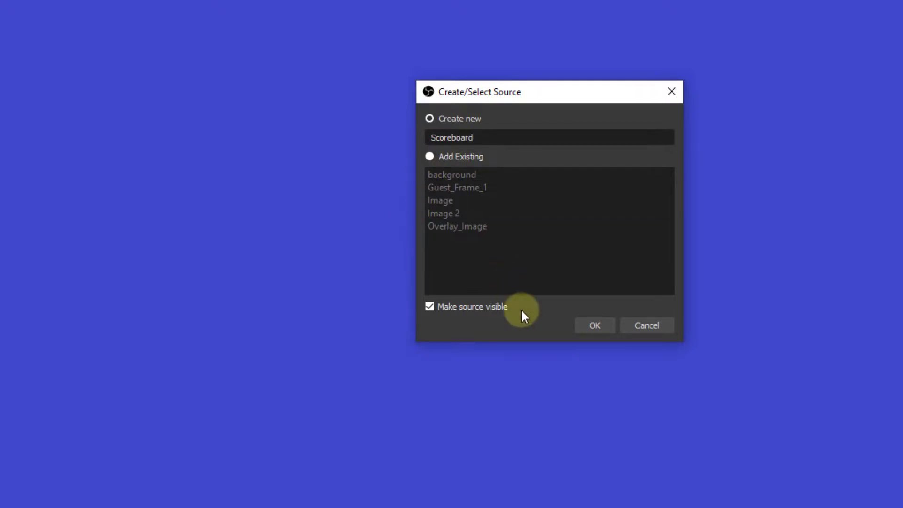
pyautogui.click(579, 328)
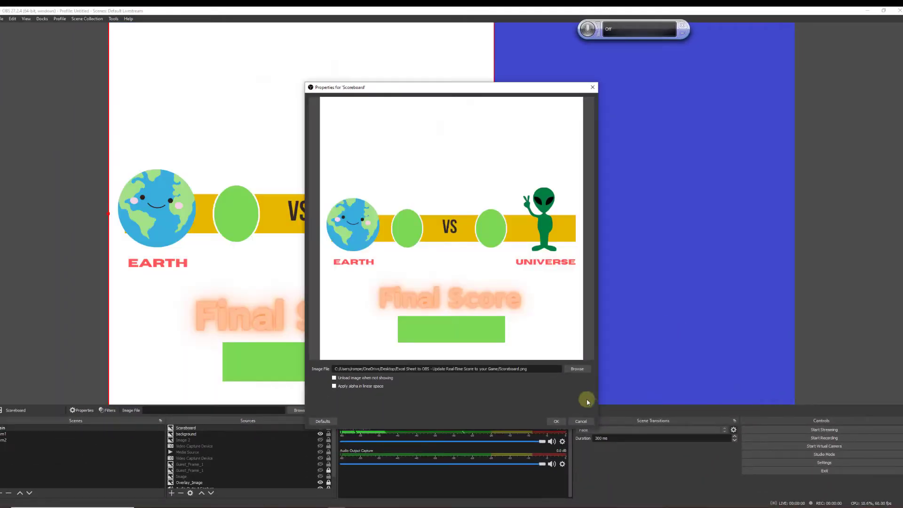
pyautogui.click(556, 420)
pyautogui.moveTo(433, 364); pyautogui.dragTo(567, 363)
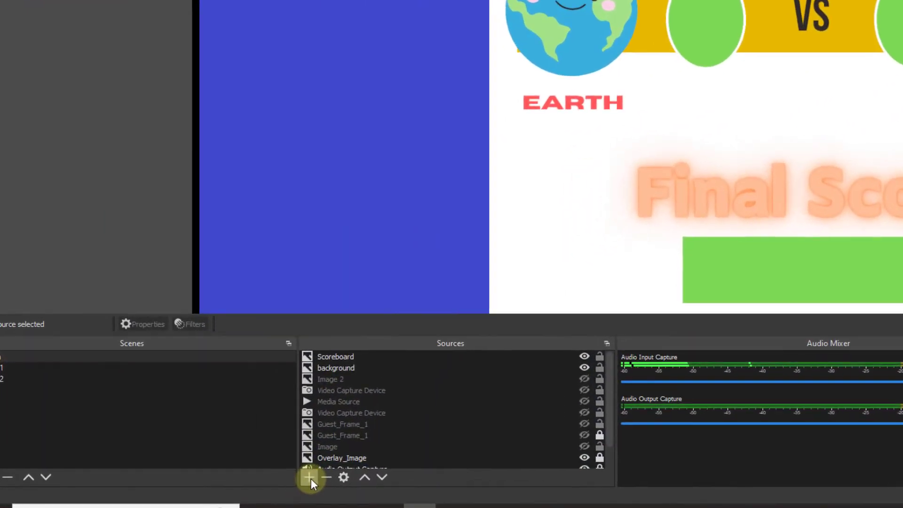
# Step: Create a new browser source named Player 1
pyautogui.click(310, 477)
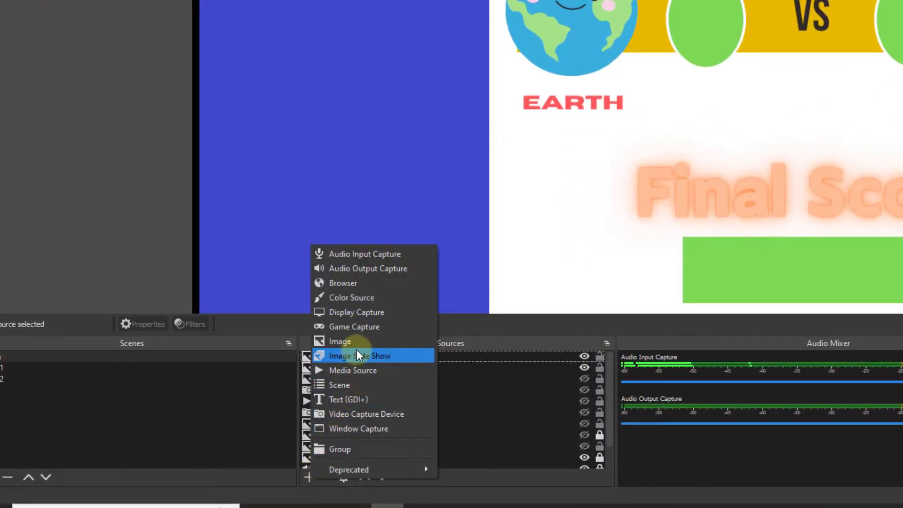
pyautogui.click(342, 283)
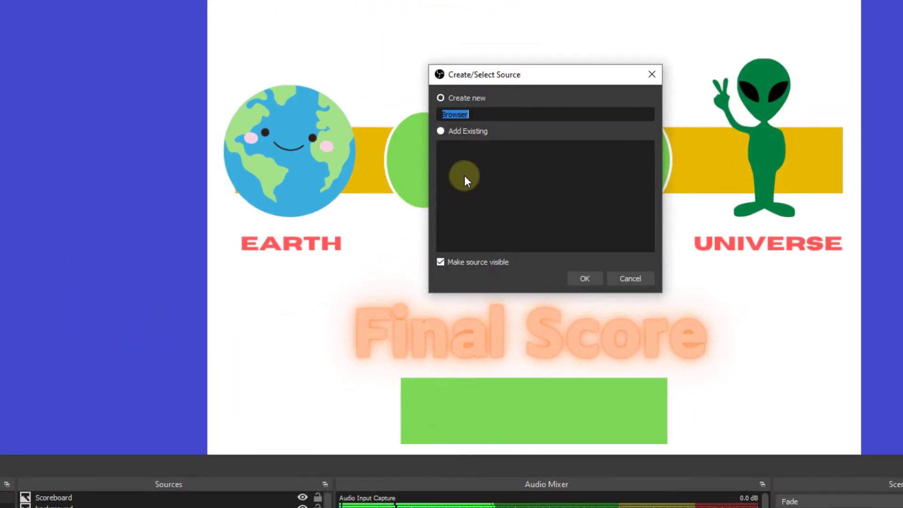
pyautogui.write('Player ')
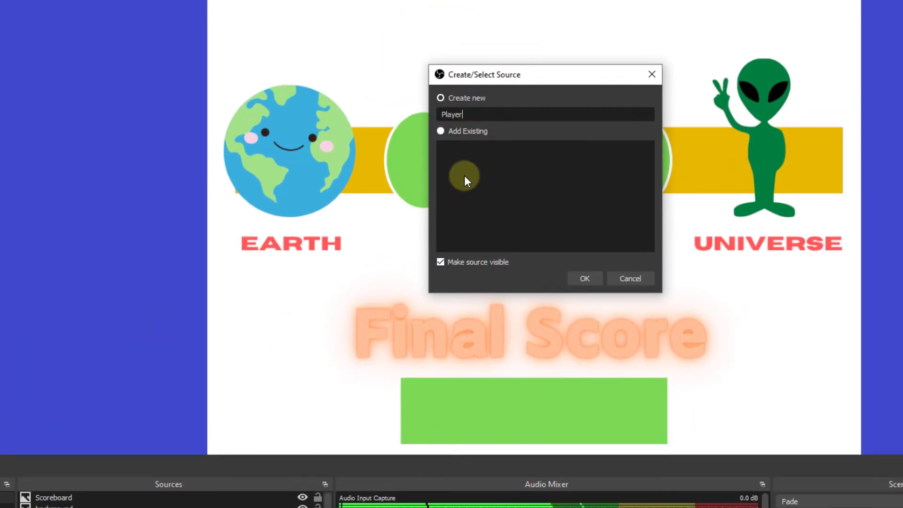
pyautogui.write('1')
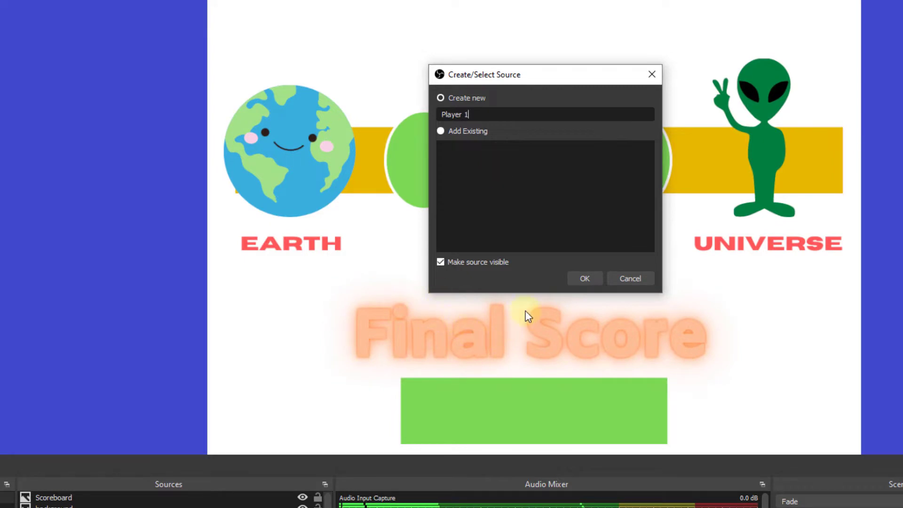
pyautogui.click(586, 278)
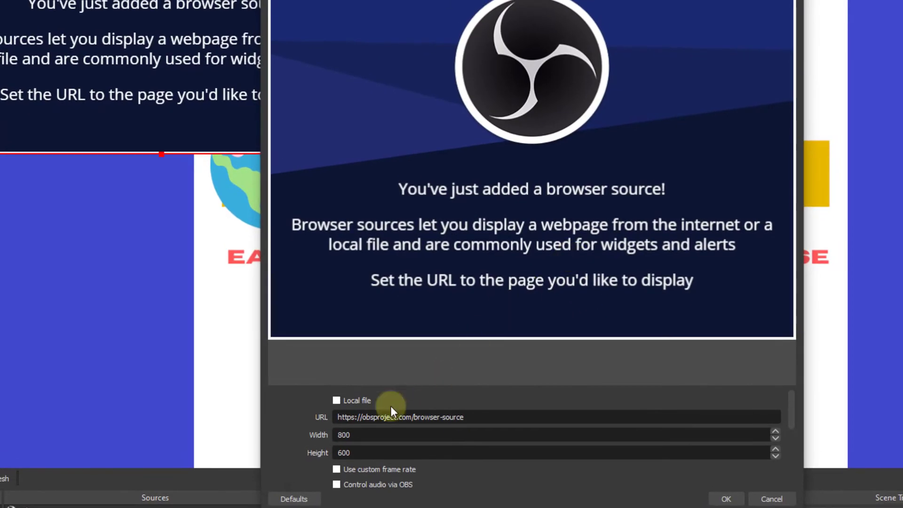
# Step: Make the Player 1 browser source use the local HTML file My Score from the Excel Sheet to OBS folder
pyautogui.click(337, 401)
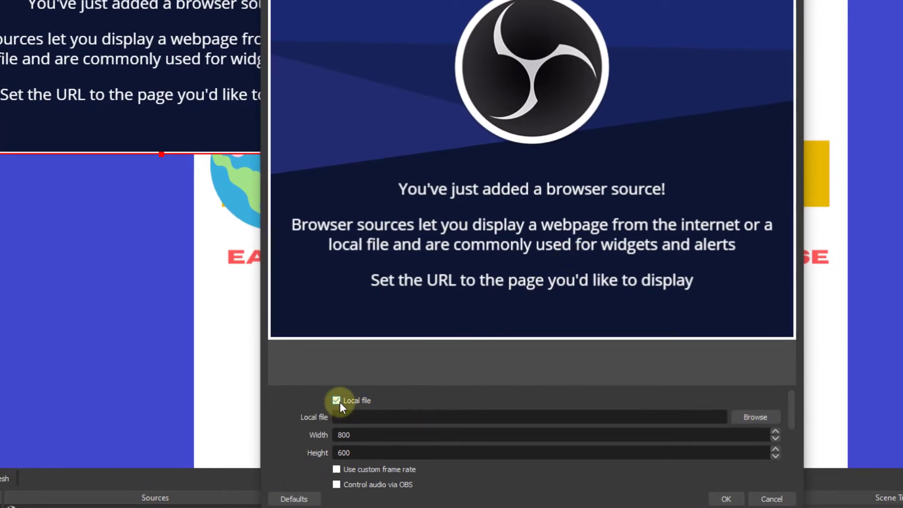
pyautogui.click(746, 417)
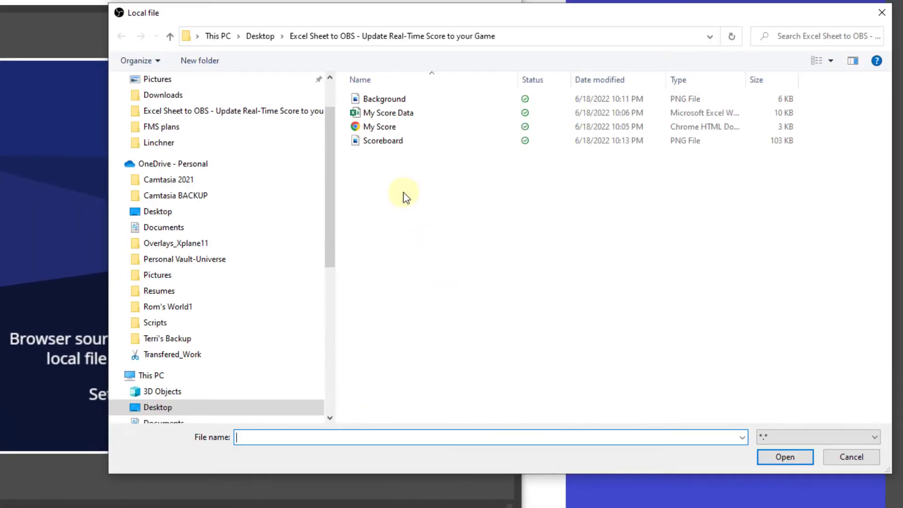
pyautogui.click(424, 117)
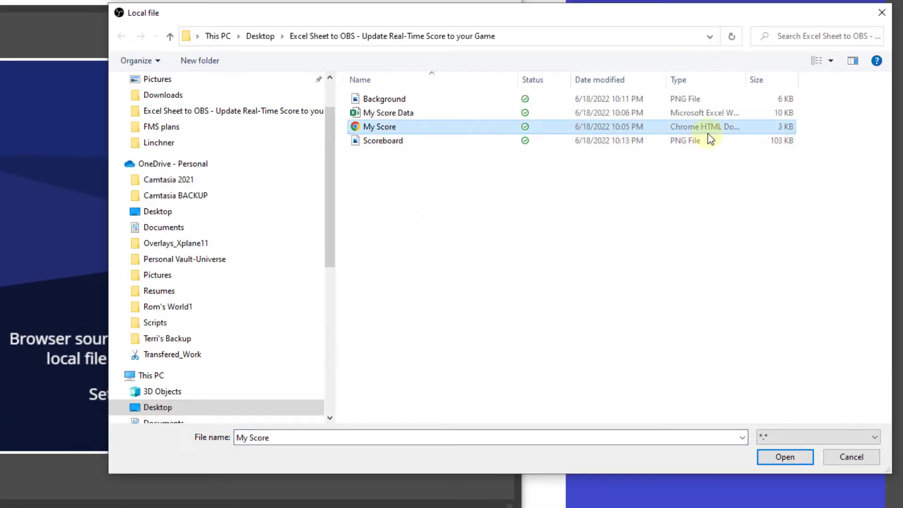
pyautogui.click(800, 456)
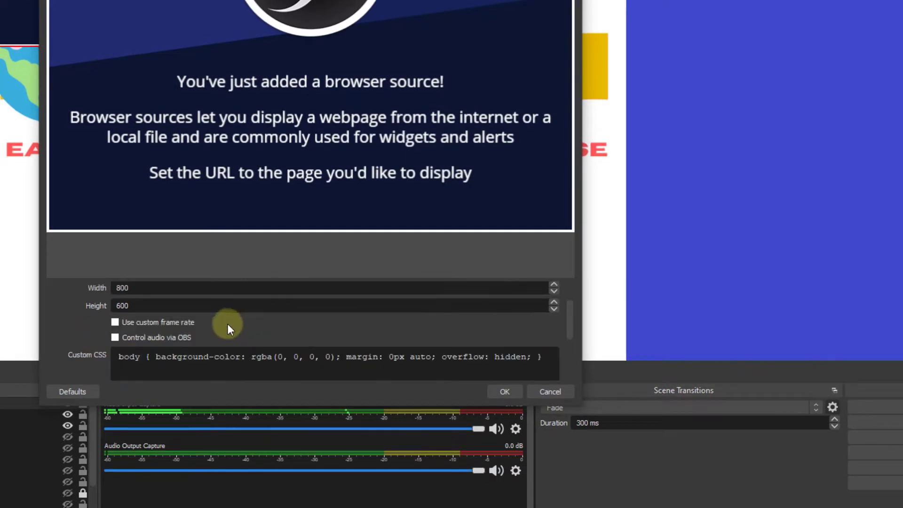
# Step: Enable refreshing the browser when the scene becomes active, confirm the properties and move the Player 1 source slightly down the canvas
pyautogui.scroll(-3, 227, 324)
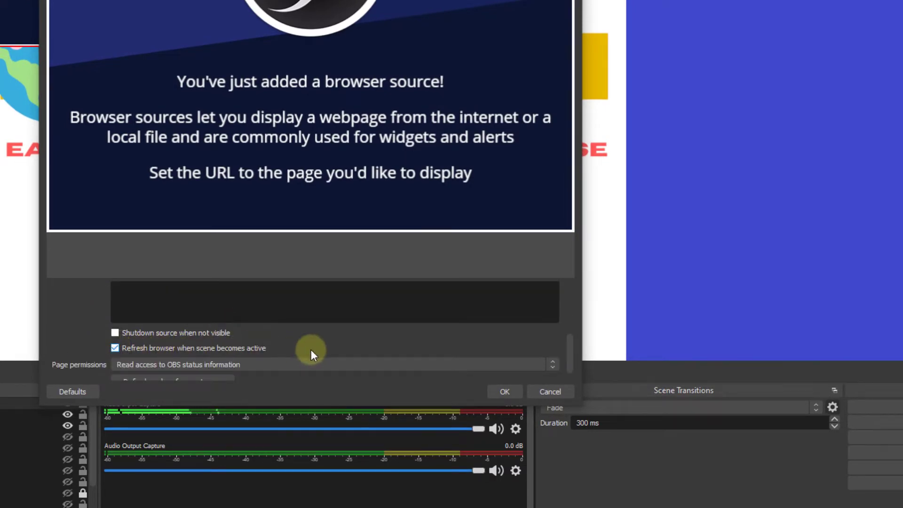
pyautogui.click(515, 392)
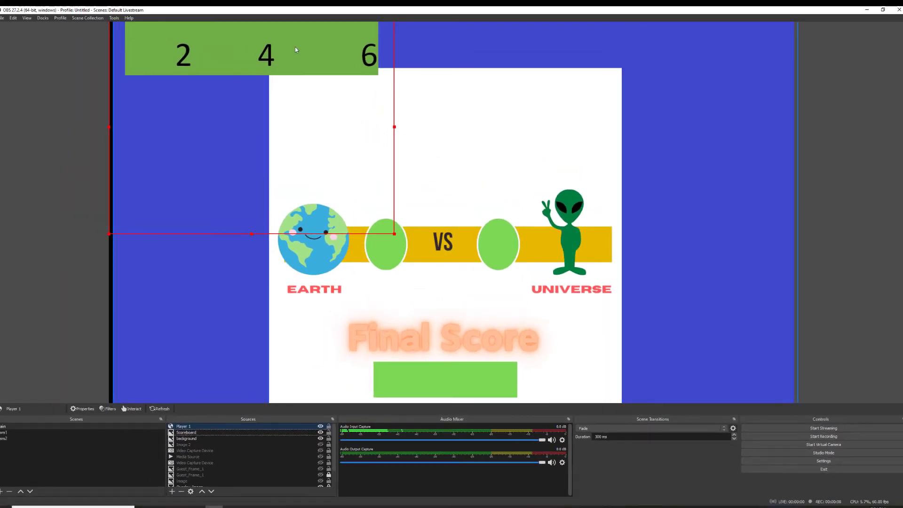
pyautogui.moveTo(296, 51); pyautogui.dragTo(300, 98)
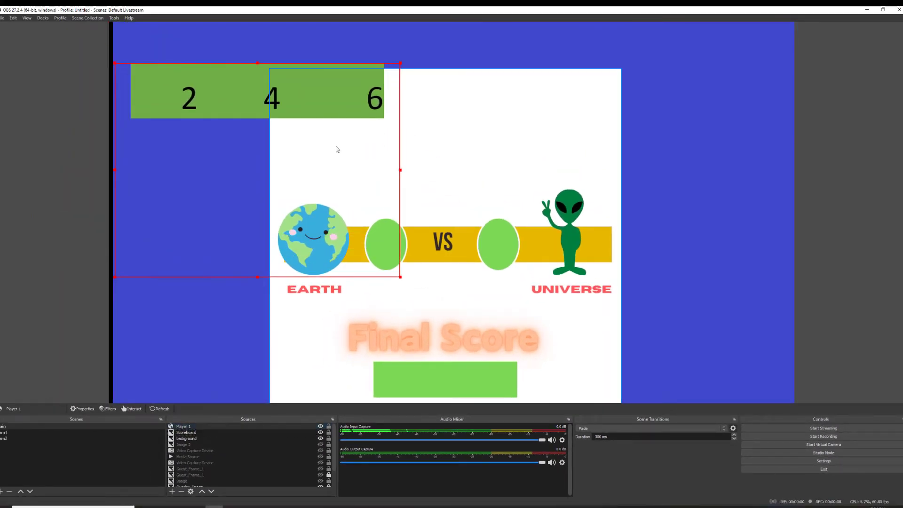
# Step: Create a new browser source named Player 2
pyautogui.click(172, 491)
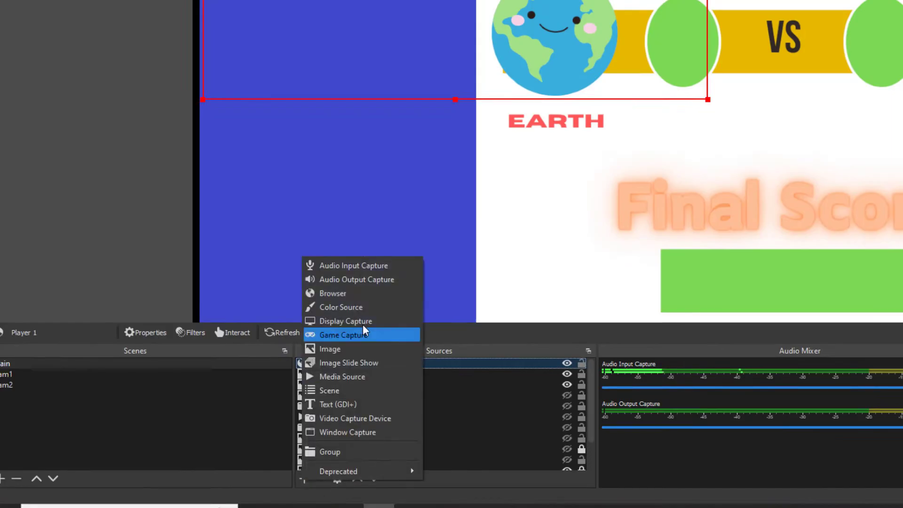
pyautogui.click(202, 389)
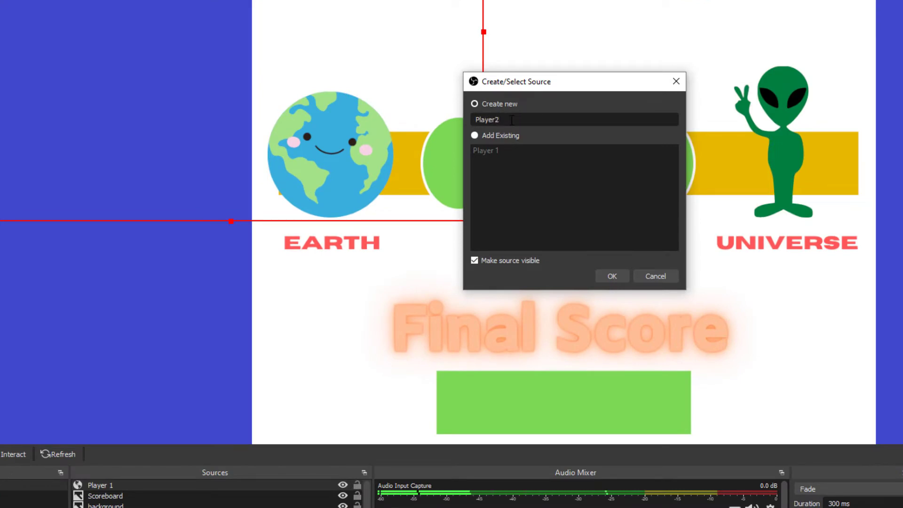
pyautogui.click(614, 278)
# Step: Load the local file My Score into Player 2 with refresh on scene activation, and move the source toward the Universe side
pyautogui.click(388, 379)
pyautogui.click(784, 396)
pyautogui.click(538, 131)
pyautogui.click(901, 447)
pyautogui.scroll(-5, 422, 442)
pyautogui.click(241, 407)
pyautogui.click(610, 461)
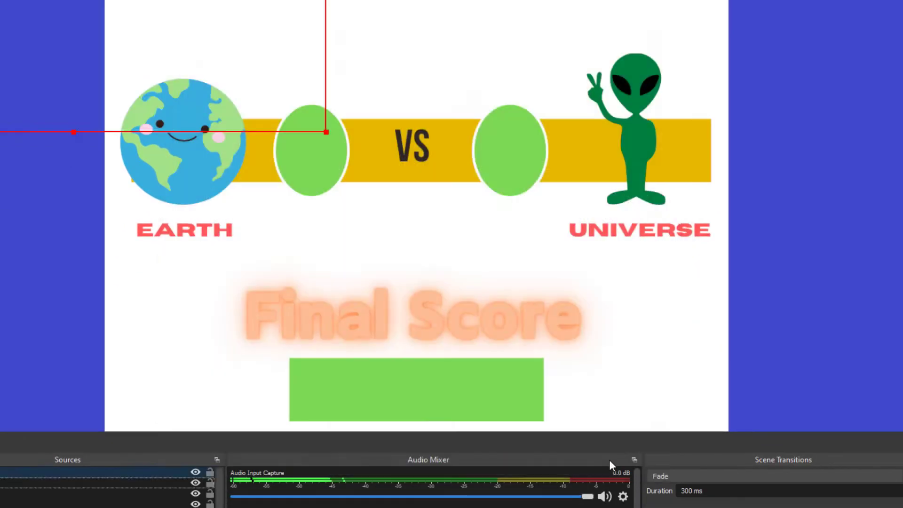
pyautogui.moveTo(366, 120); pyautogui.dragTo(654, 164)
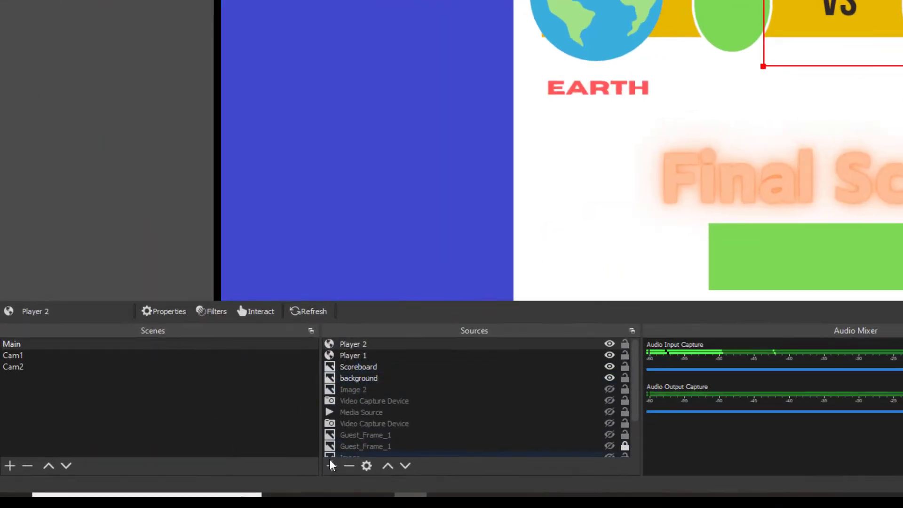
# Step: Create a new browser source named Total
pyautogui.click(332, 465)
pyautogui.click(415, 269)
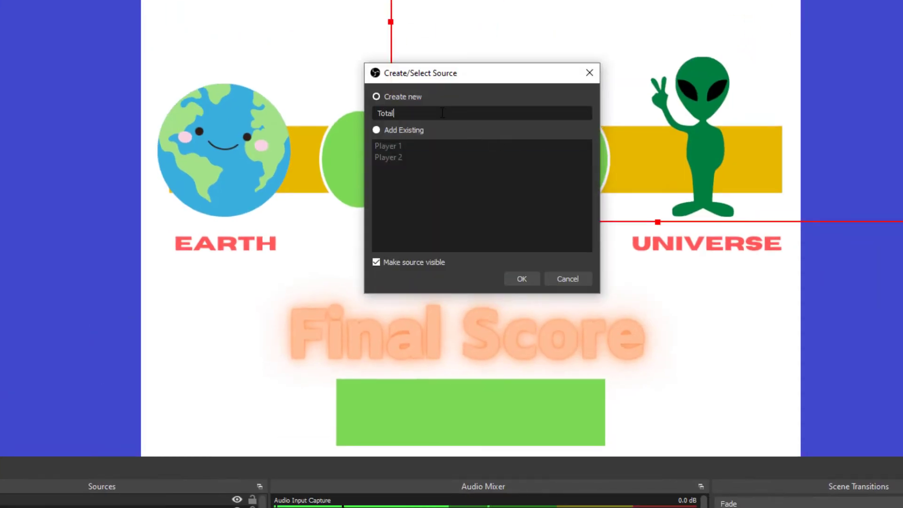
pyautogui.click(535, 277)
# Step: Load the local file My Score into Total with refresh on scene activation, and move the source down toward the Final Score area
pyautogui.click(290, 390)
pyautogui.click(705, 402)
pyautogui.click(517, 132)
pyautogui.click(900, 466)
pyautogui.scroll(-10, 289, 367)
pyautogui.click(225, 335)
pyautogui.click(617, 392)
pyautogui.moveTo(302, 147); pyautogui.dragTo(479, 413)
pyautogui.moveTo(479, 412); pyautogui.dragTo(487, 434)
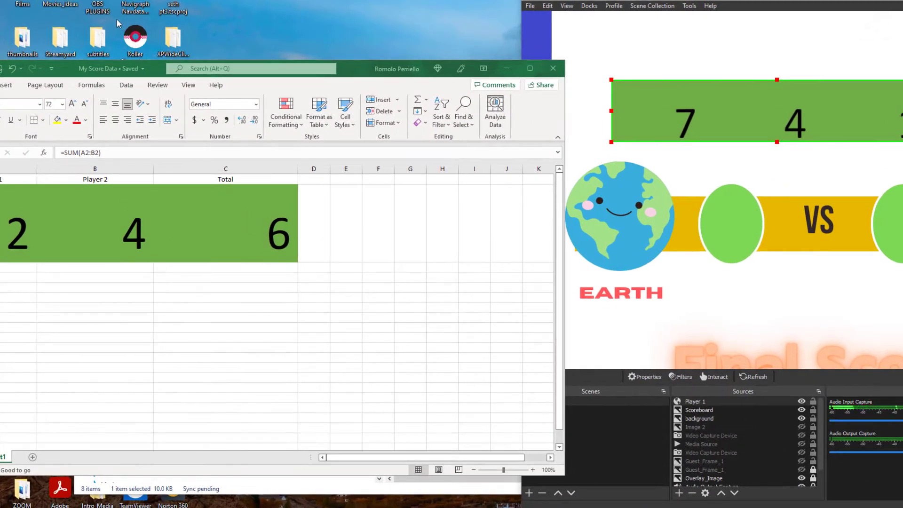
# Step: Switch to the Excel score sheet and set Player 1's score in cell A2 to 3
pyautogui.click(27, 240)
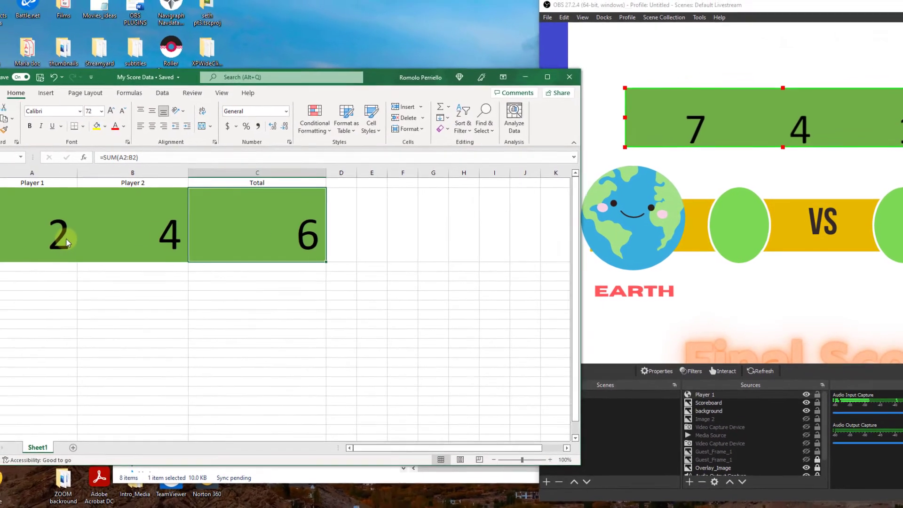
pyautogui.press('Tab')
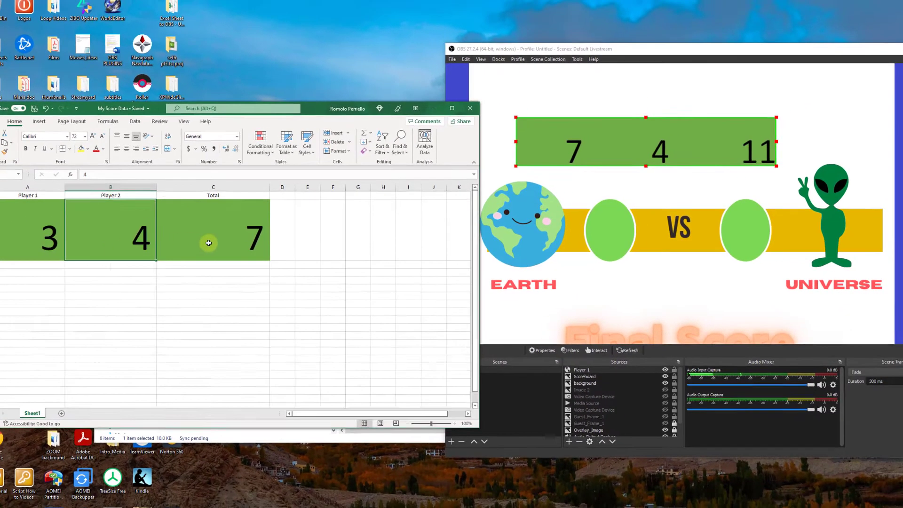
pyautogui.click(252, 240)
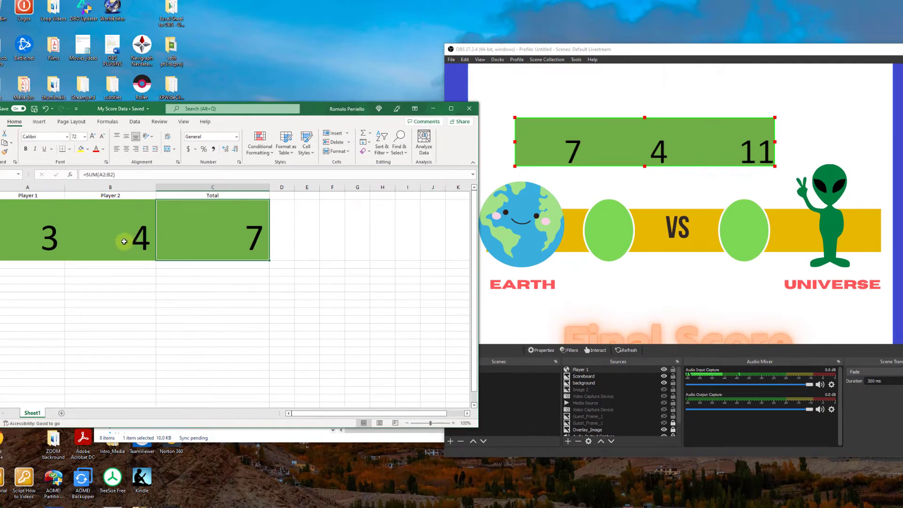
pyautogui.click(53, 243)
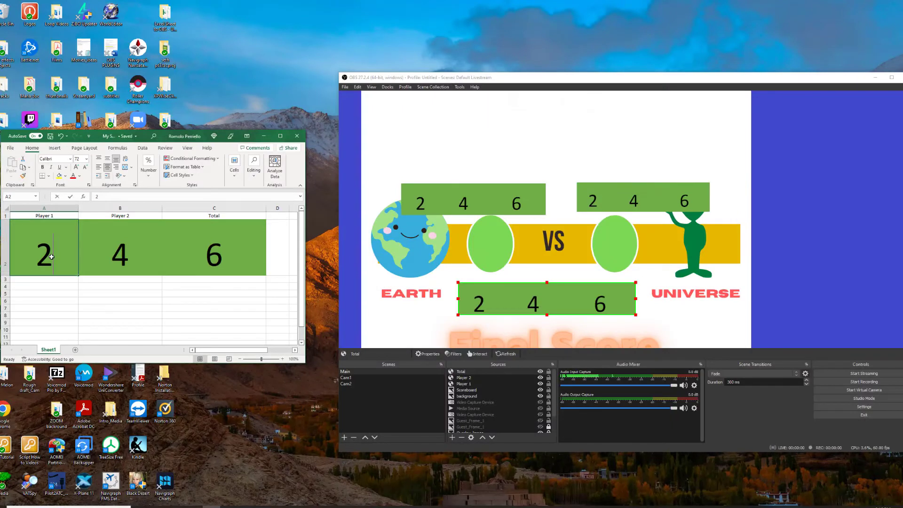
pyautogui.write('3')
pyautogui.press('Tab')
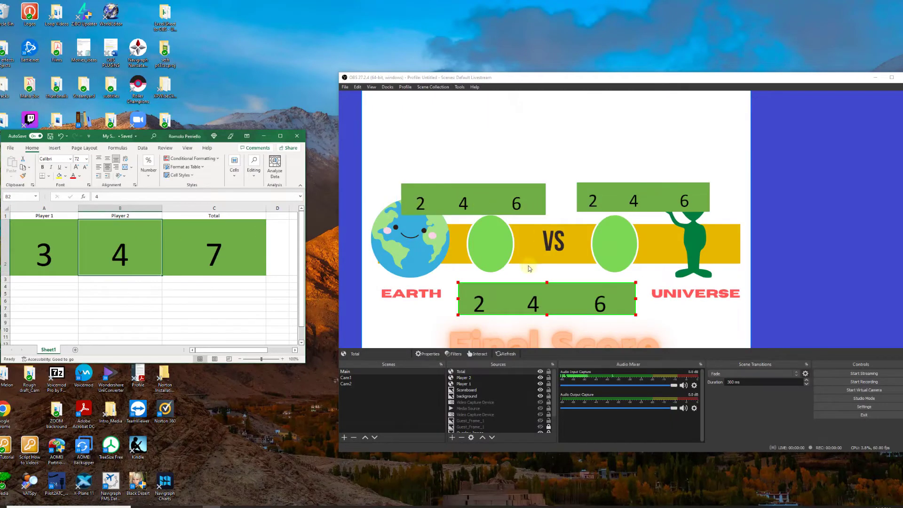
# Step: Set Player 1's score in cell A2 to 4
pyautogui.click(50, 264)
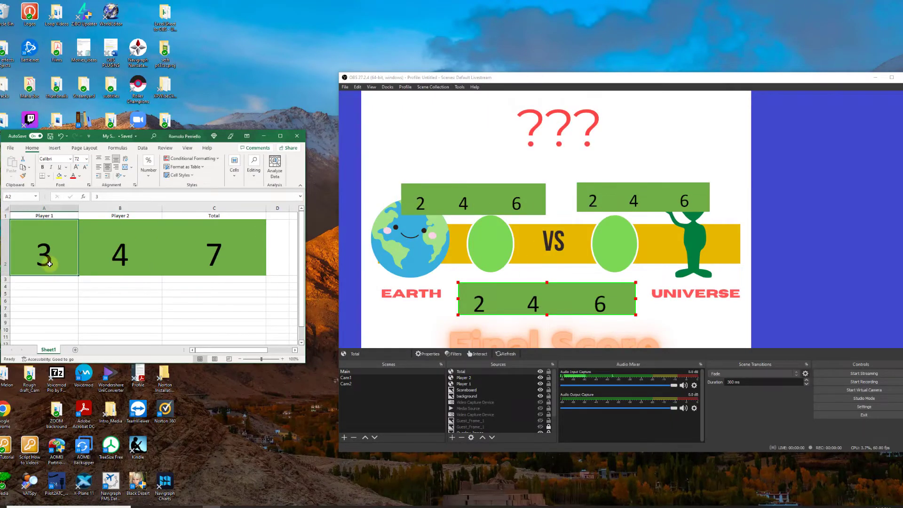
pyautogui.write('4')
pyautogui.click(124, 262)
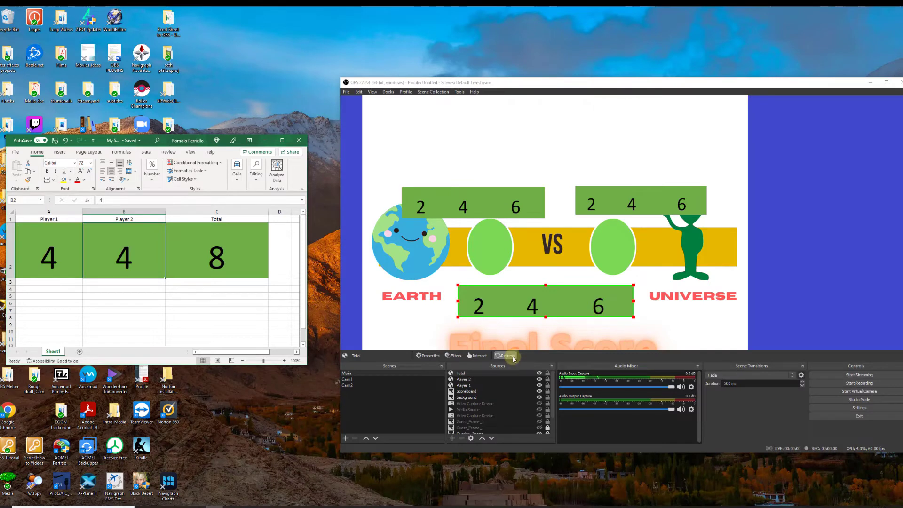
# Step: Switch to OBS and refresh the Total, Player 2 and Player 1 browser sources one after another
pyautogui.click(513, 359)
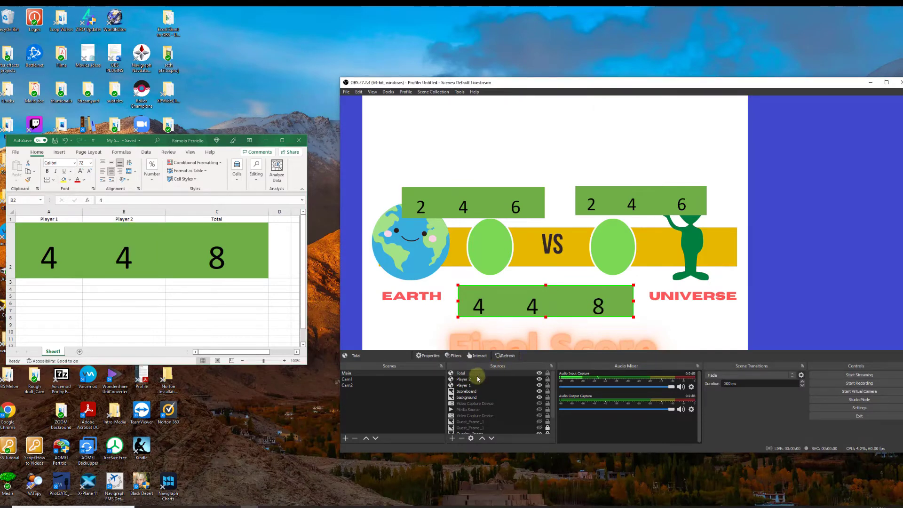
pyautogui.click(506, 358)
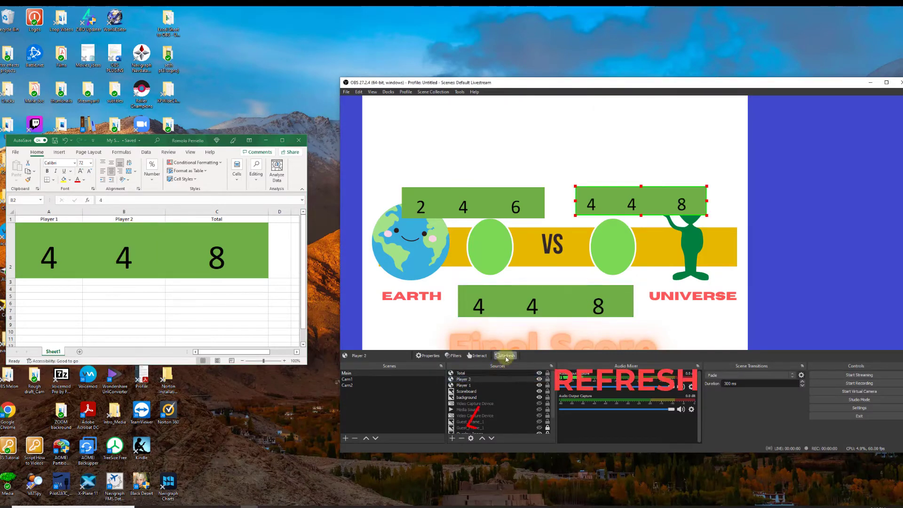
pyautogui.click(483, 384)
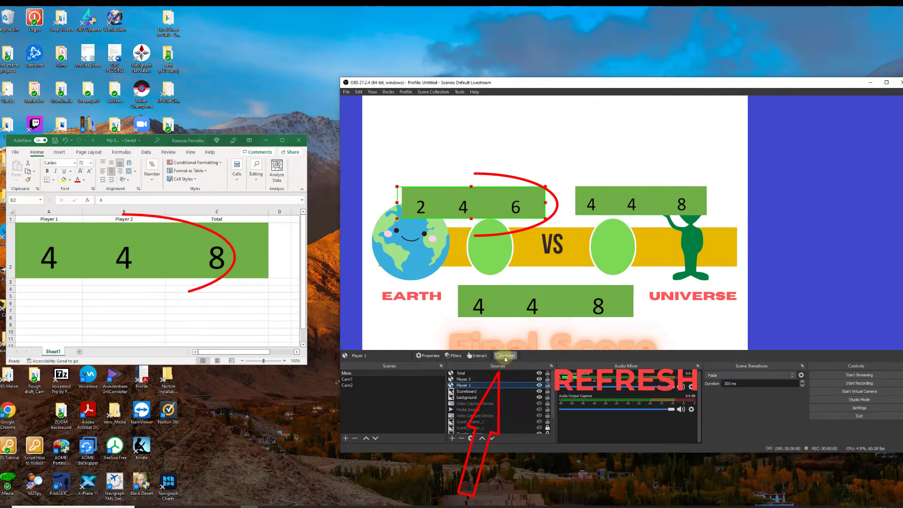
pyautogui.click(506, 356)
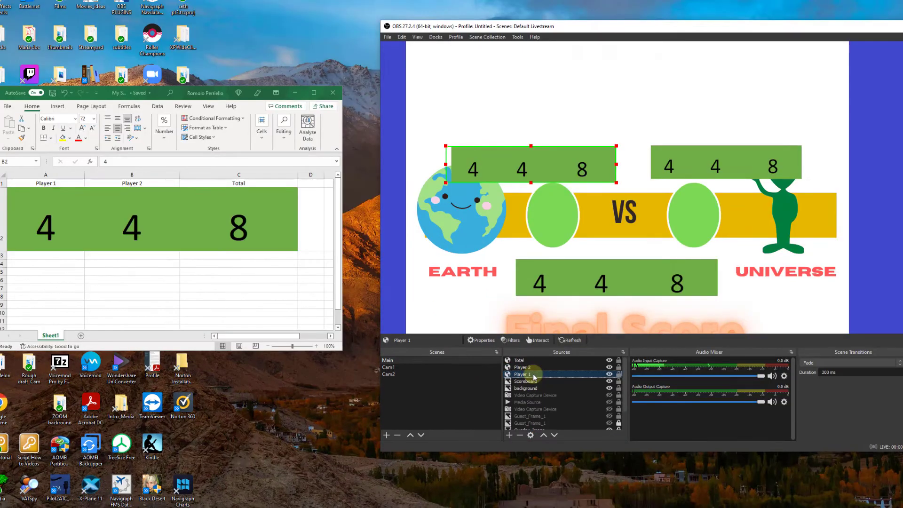
# Step: Add a Crop/Pad filter to the Player 1 source, cropping 250 from the left, 7 from the top and 250 from the right
pyautogui.rightClick(533, 375)
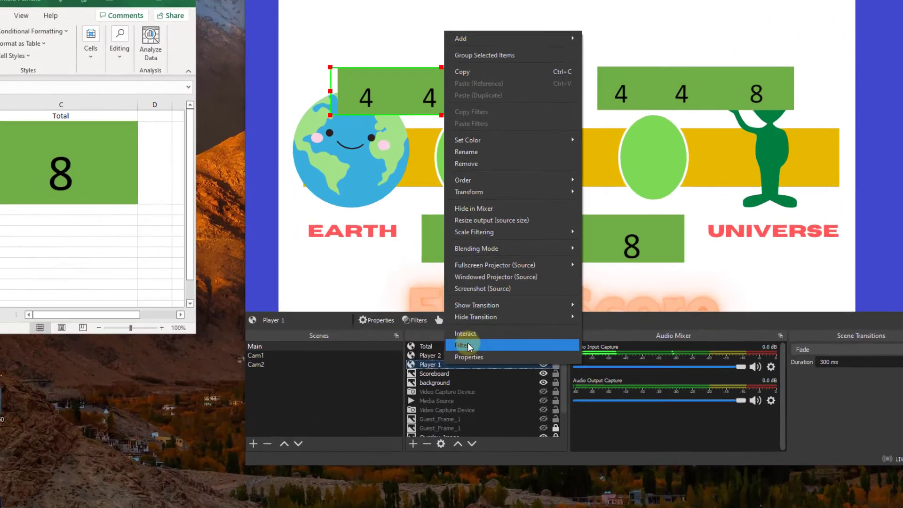
pyautogui.click(551, 359)
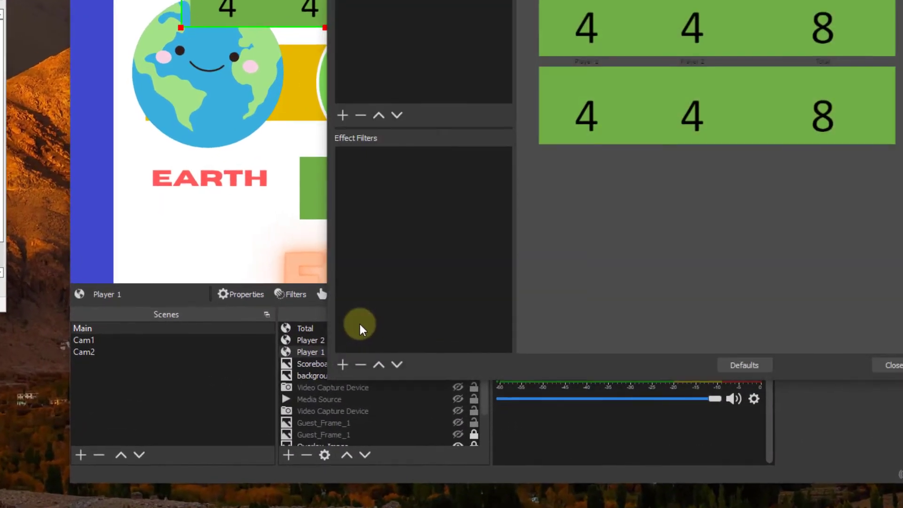
pyautogui.click(343, 365)
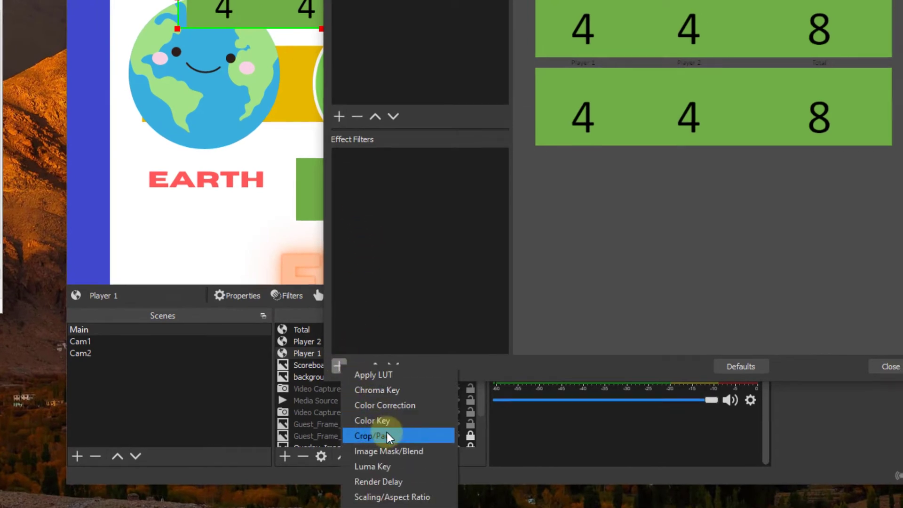
pyautogui.click(385, 437)
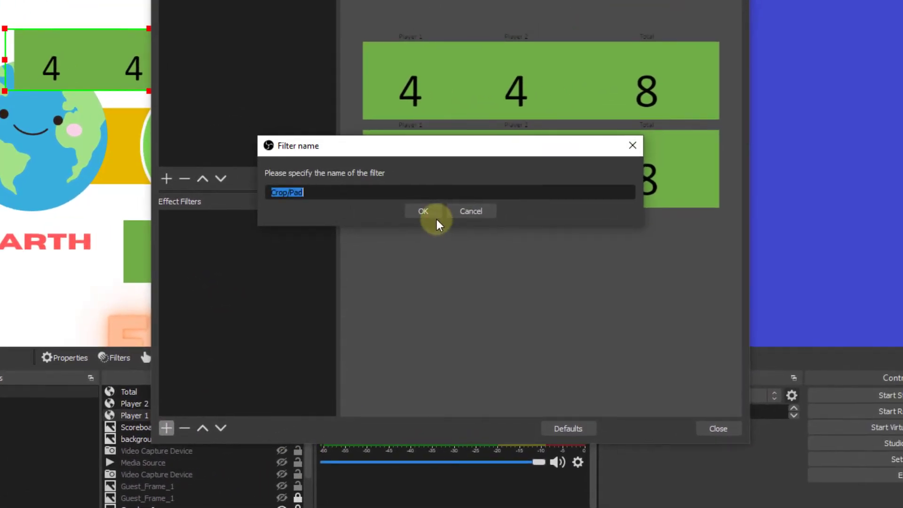
pyautogui.click(430, 209)
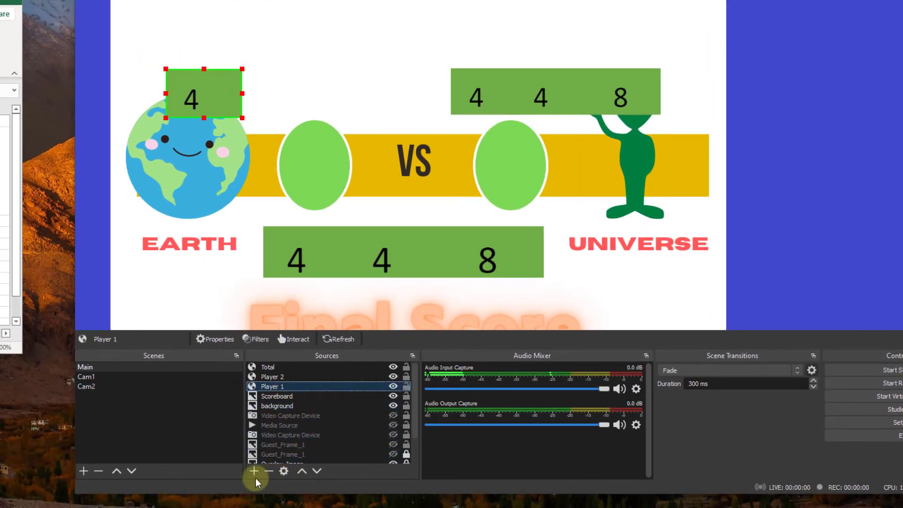
# Step: Reopen Player 1's Crop/Pad filter and tighten the crop around the Player 1 score
pyautogui.click(256, 475)
pyautogui.rightClick(269, 388)
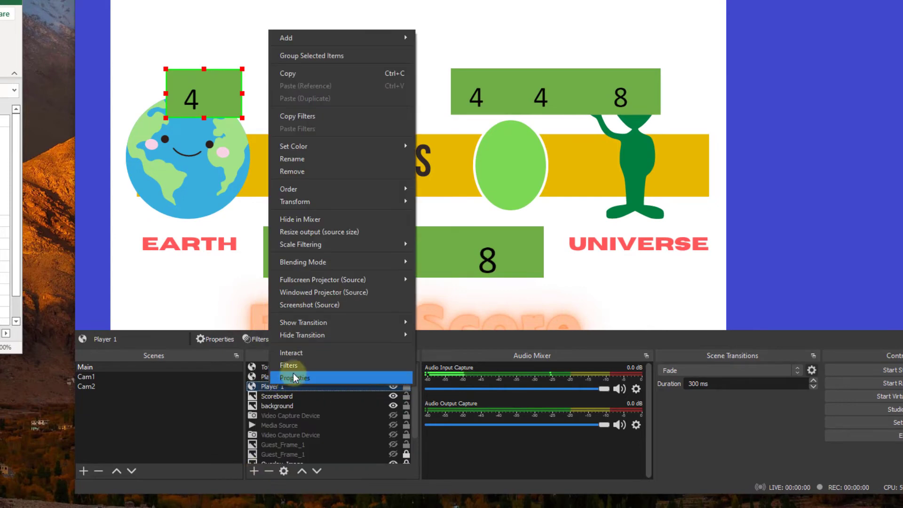
pyautogui.click(293, 369)
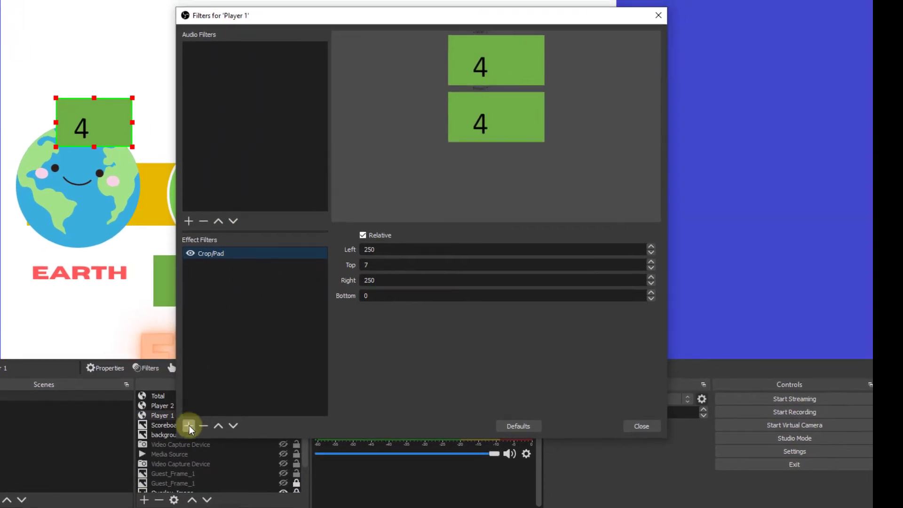
pyautogui.click(297, 395)
pyautogui.click(439, 262)
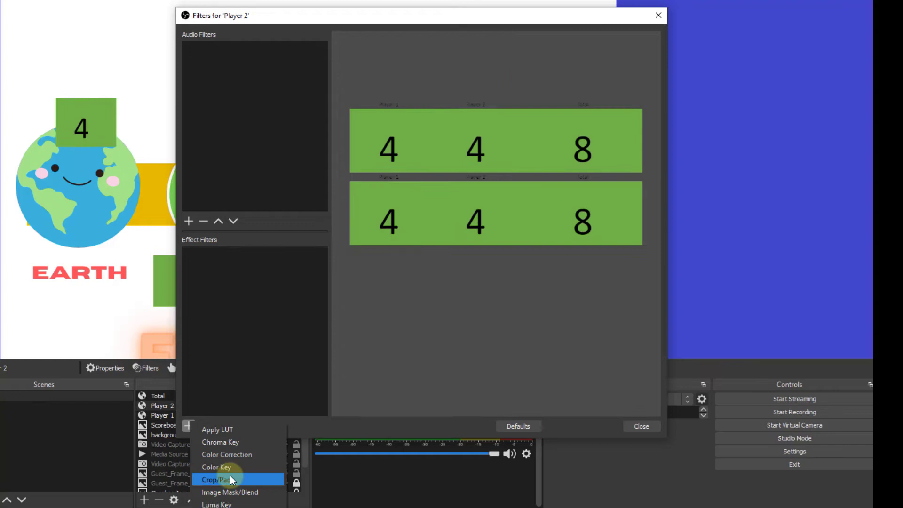
# Step: Add a Crop/Pad filter to the Player 2 source with a left crop of 300
pyautogui.click(230, 477)
pyautogui.click(395, 248)
pyautogui.moveTo(376, 252); pyautogui.dragTo(345, 255)
pyautogui.write('300')
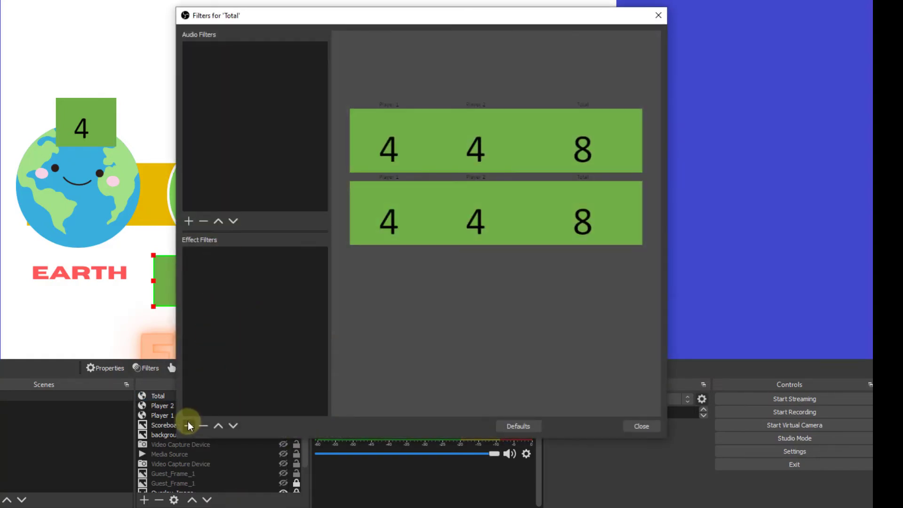
# Step: Add a Crop/Pad filter to the Total source with a left crop of 300
pyautogui.click(188, 426)
pyautogui.click(220, 477)
pyautogui.click(400, 245)
pyautogui.click(358, 250)
pyautogui.write('300')
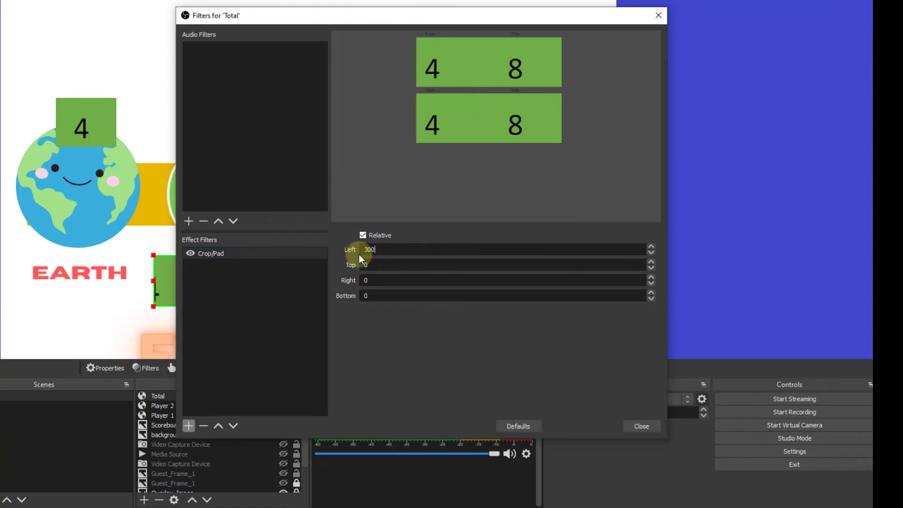
# Step: Move the Total source to just above the Final Score text, and trim Player 2's source at its upper and right edges
pyautogui.moveTo(228, 277); pyautogui.dragTo(301, 301)
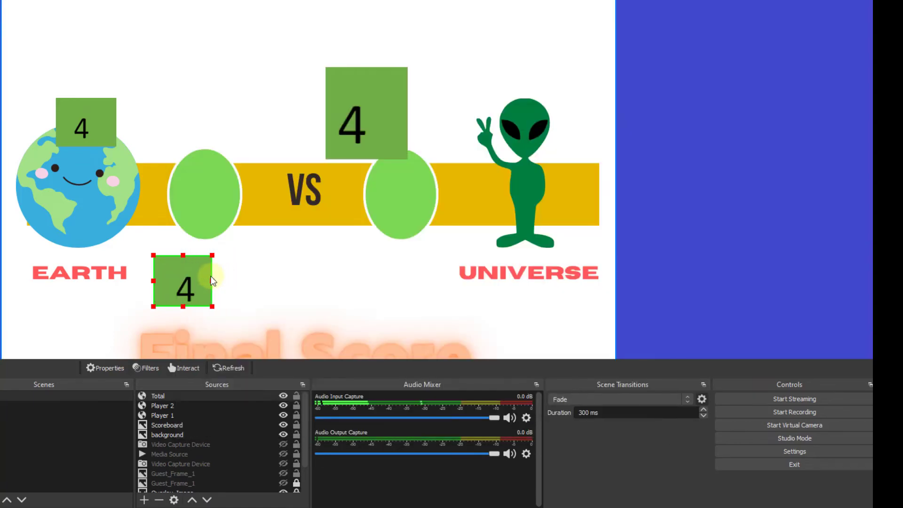
pyautogui.click(380, 115)
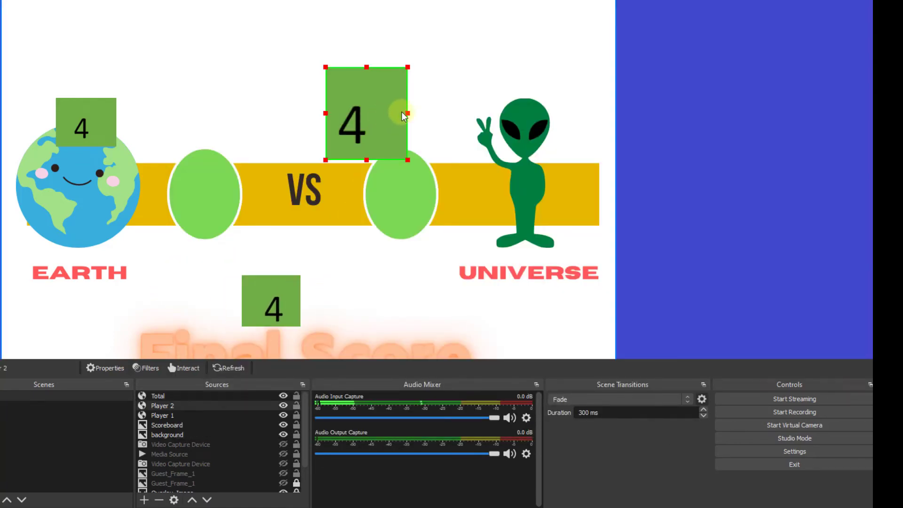
pyautogui.moveTo(366, 69); pyautogui.dragTo(365, 91)
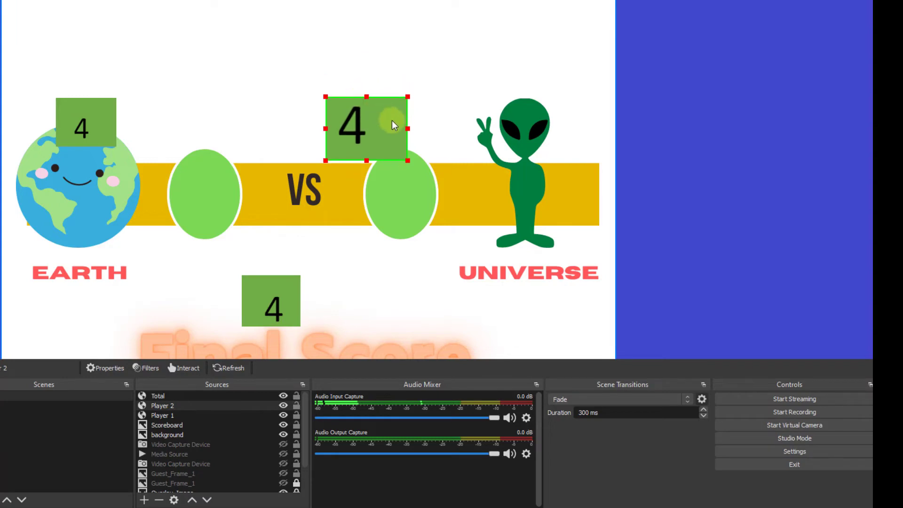
pyautogui.moveTo(408, 128); pyautogui.dragTo(400, 128)
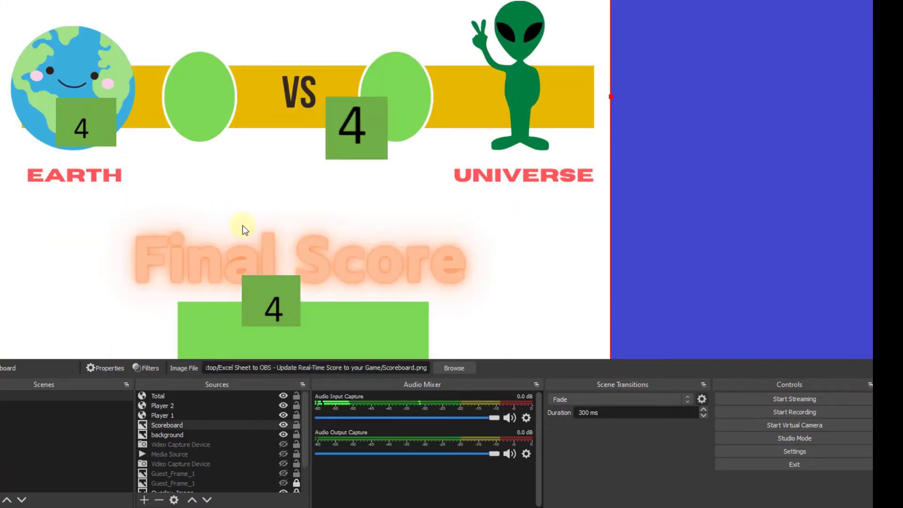
# Step: Reposition the Scoreboard image and fit Player 2's score box inside the circle beside the alien
pyautogui.moveTo(252, 227); pyautogui.dragTo(248, 232)
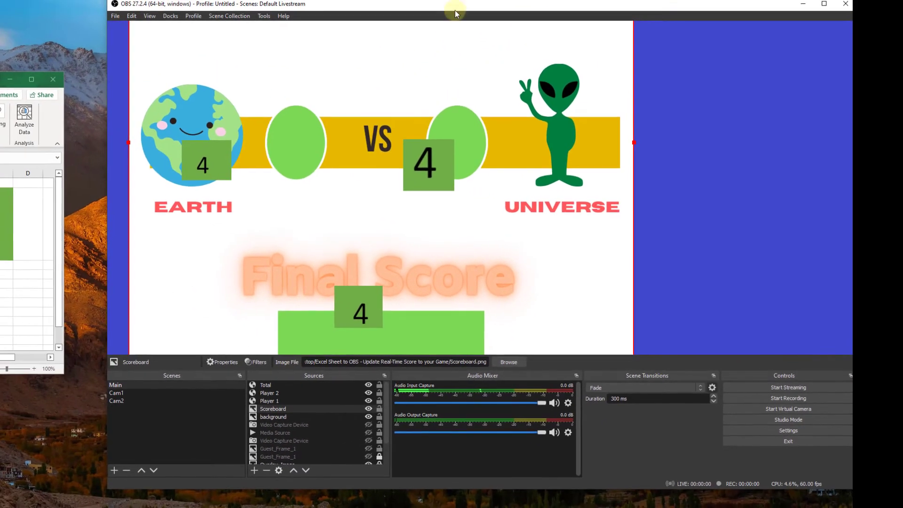
pyautogui.moveTo(455, 7); pyautogui.dragTo(422, 0)
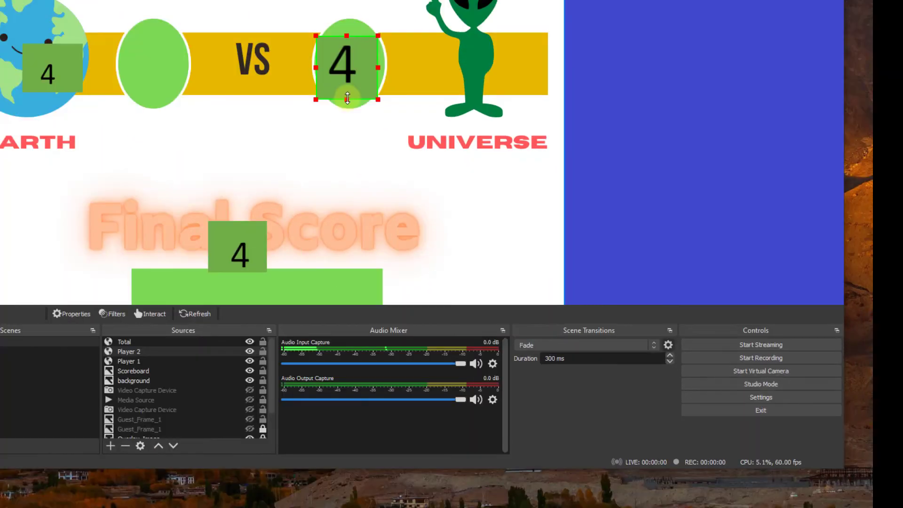
pyautogui.moveTo(347, 97); pyautogui.dragTo(355, 86)
# Step: Move Player 1's score onto the circle beside Earth and resize and trim its box to fit
pyautogui.click(61, 79)
pyautogui.moveTo(62, 79); pyautogui.dragTo(162, 74)
pyautogui.moveTo(151, 41)
pyautogui.mouseDown()
pyautogui.moveTo(158, 21)
pyautogui.moveTo(163, 35)
pyautogui.mouseUp()
pyautogui.moveTo(202, 63); pyautogui.dragTo(191, 61)
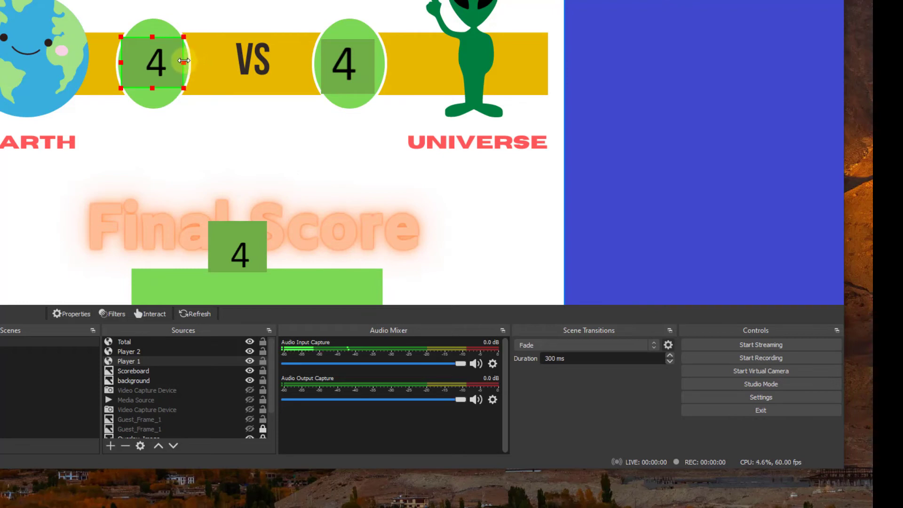
# Step: Move the Scoreboard image up to bring the Final Score box into the frame, and place Player 1 back inside its circle
pyautogui.moveTo(359, 186); pyautogui.dragTo(361, 150)
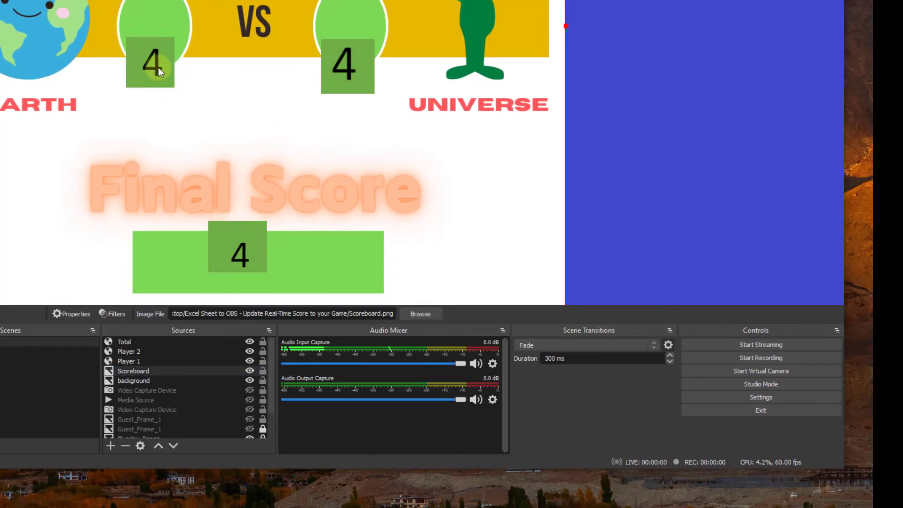
pyautogui.moveTo(158, 68)
pyautogui.mouseDown()
pyautogui.moveTo(159, 61)
pyautogui.moveTo(160, 74)
pyautogui.mouseUp()
pyautogui.click(147, 361)
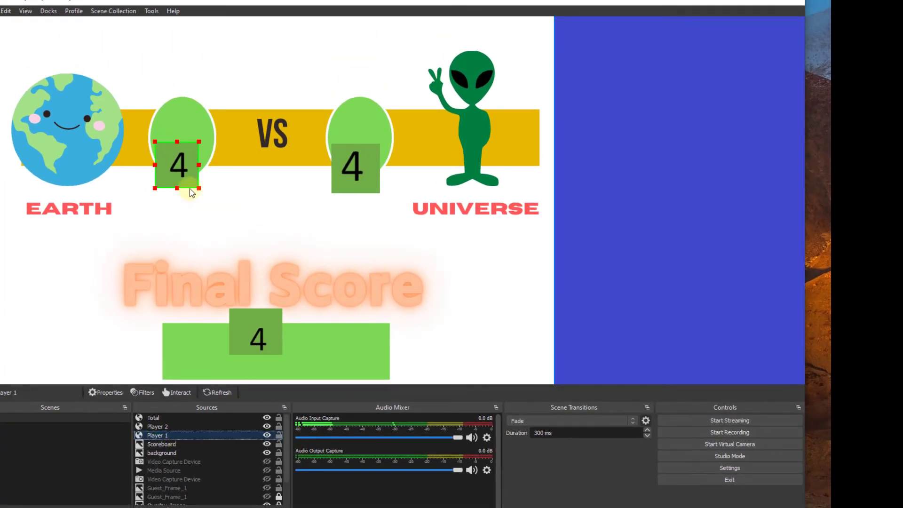
pyautogui.moveTo(185, 173); pyautogui.dragTo(188, 149)
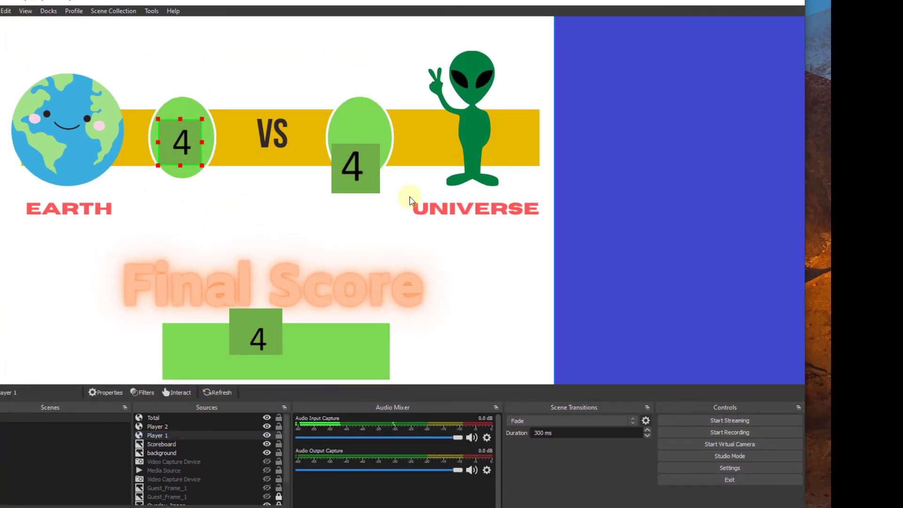
# Step: Place Player 2 inside the circle beside the alien, and fit the enlarged Total source over the Final Score box
pyautogui.click(180, 418)
pyautogui.click(194, 426)
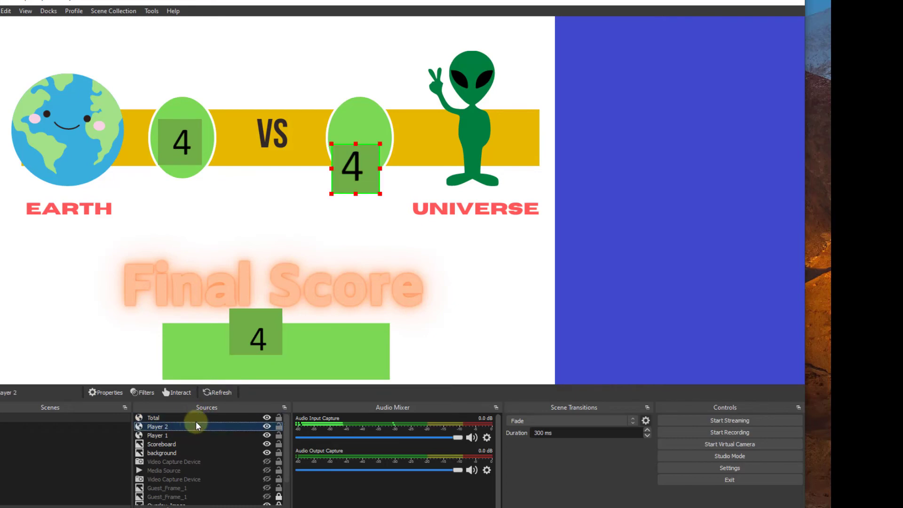
pyautogui.moveTo(357, 180); pyautogui.dragTo(356, 150)
pyautogui.click(253, 334)
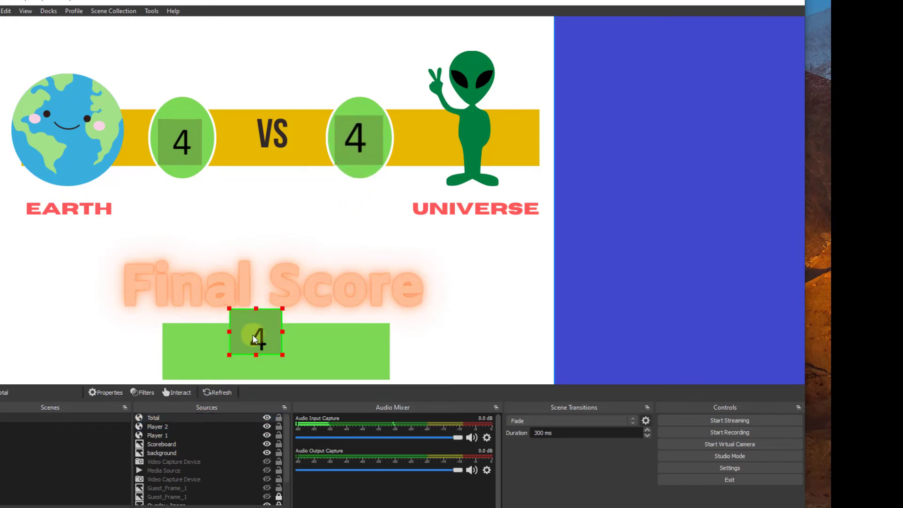
pyautogui.moveTo(253, 336); pyautogui.dragTo(255, 347)
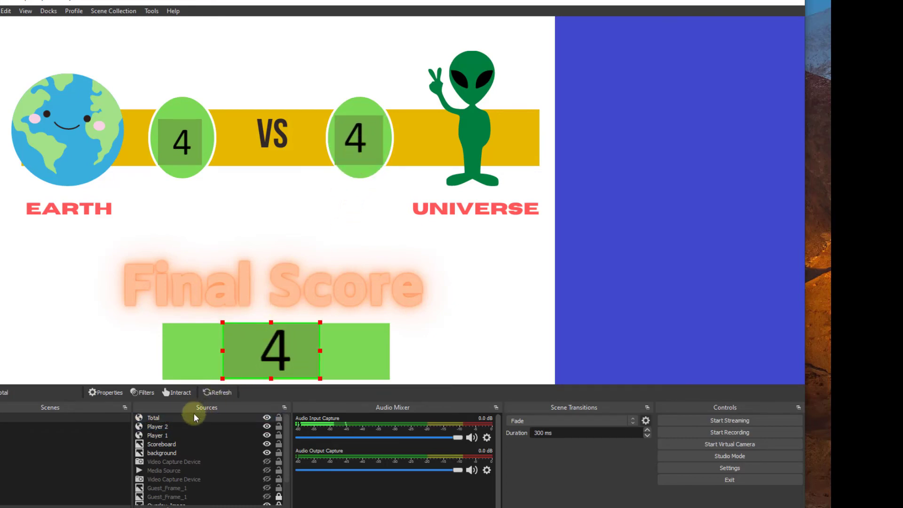
# Step: Cancel Player 1's source properties and examine its Chroma Key filter settings and the available effect filters
pyautogui.click(91, 333)
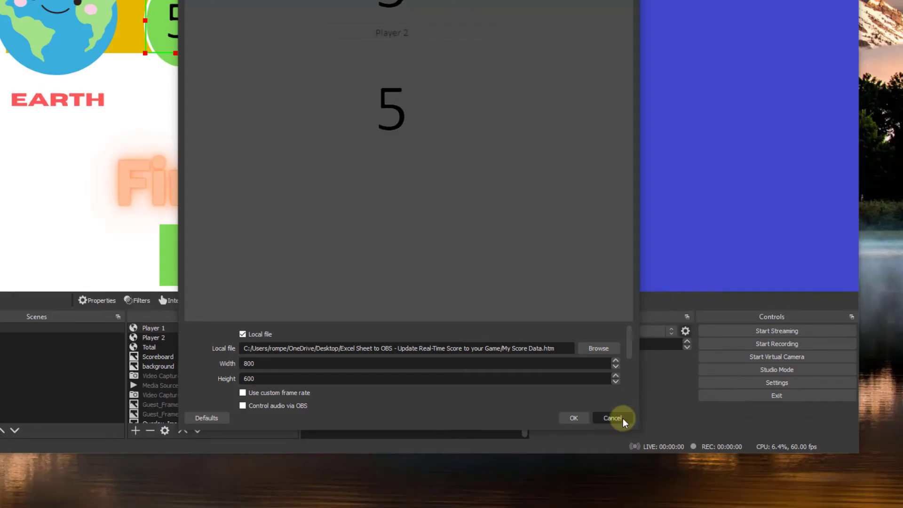
pyautogui.click(625, 417)
pyautogui.rightClick(163, 330)
pyautogui.click(173, 321)
pyautogui.click(192, 201)
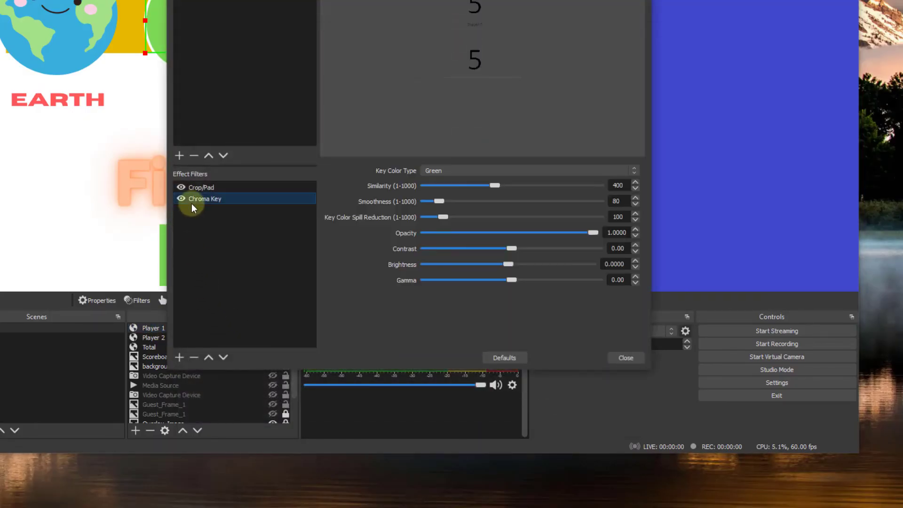
pyautogui.click(180, 358)
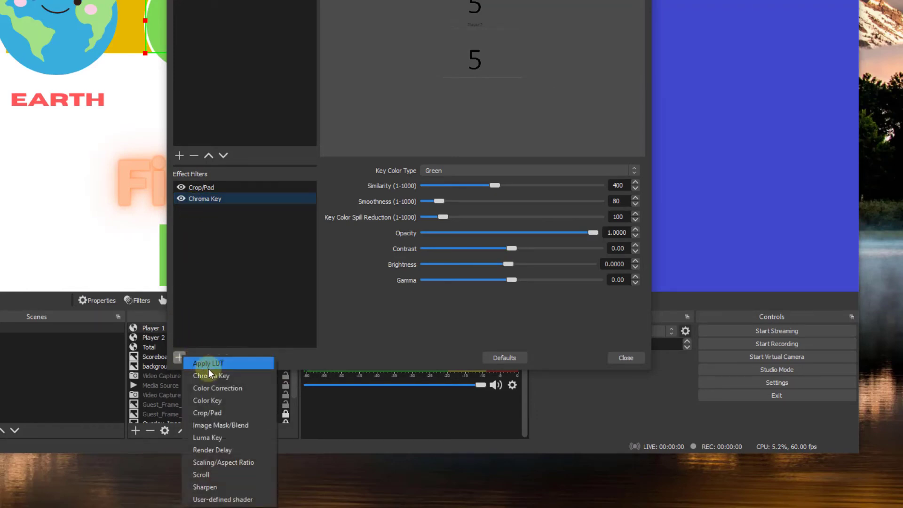
pyautogui.click(446, 307)
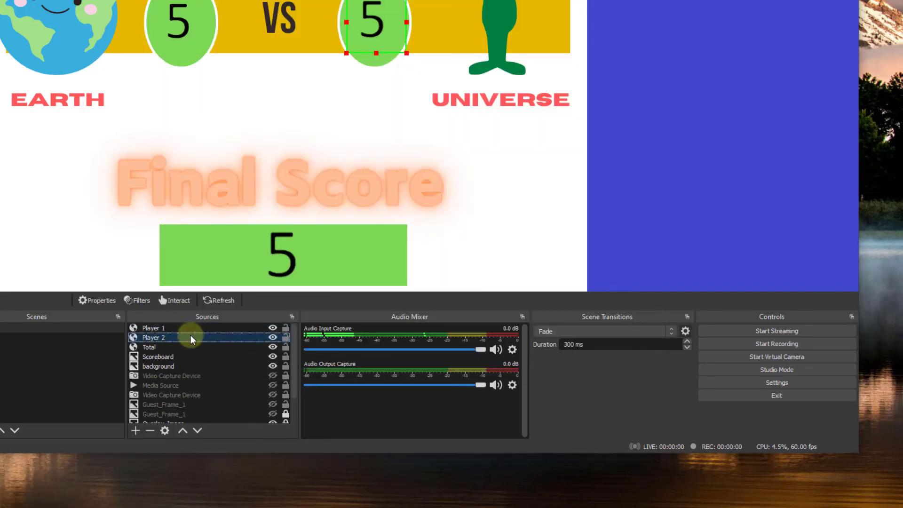
# Step: Examine the Chroma Key filter settings of the Player 2 source and the effect filters on offer
pyautogui.rightClick(182, 334)
pyautogui.click(196, 312)
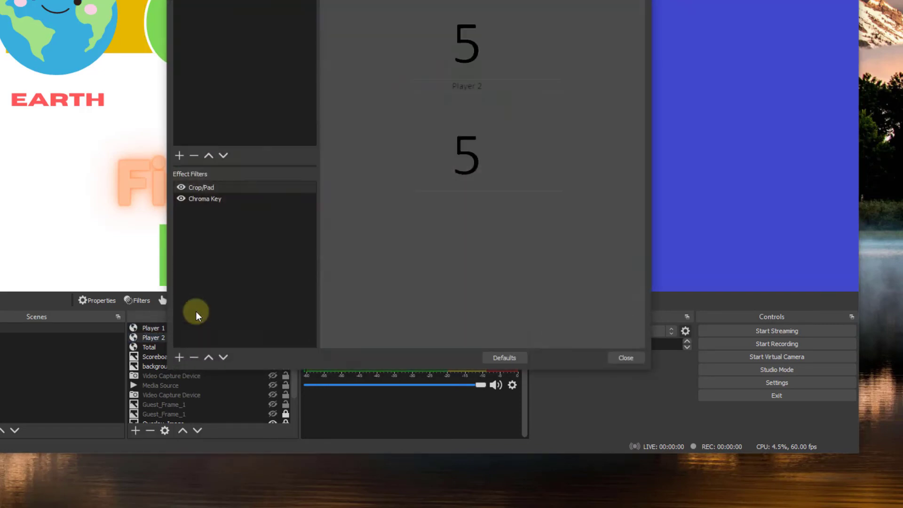
pyautogui.click(196, 199)
pyautogui.click(181, 357)
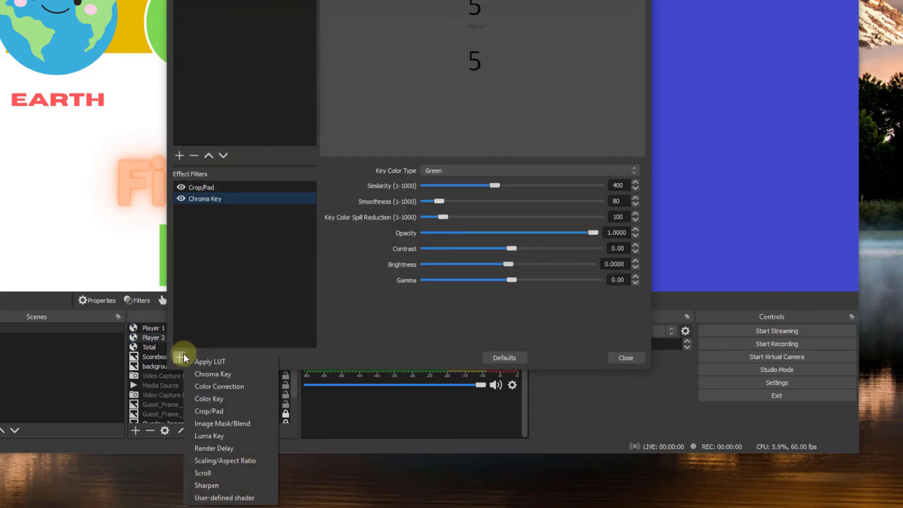
pyautogui.click(621, 358)
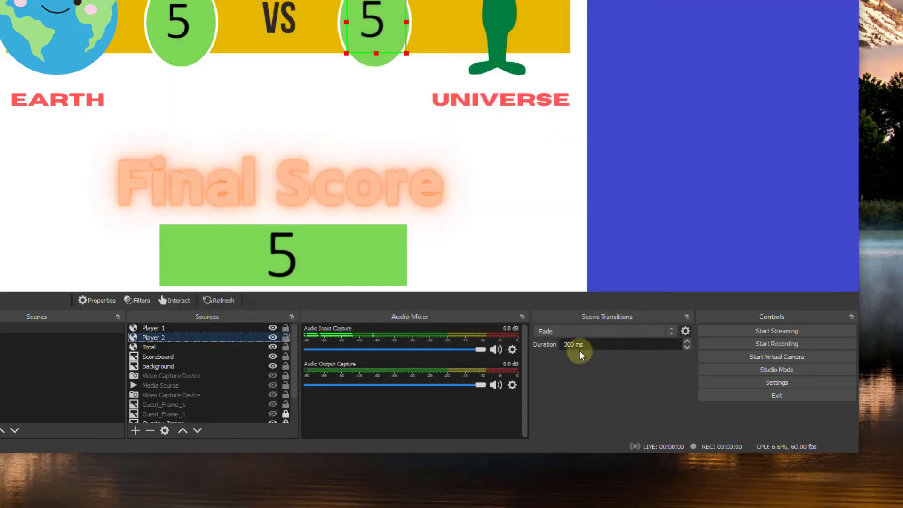
# Step: Examine the effect filters applied to the Total source
pyautogui.click(187, 349)
pyautogui.rightClick(184, 347)
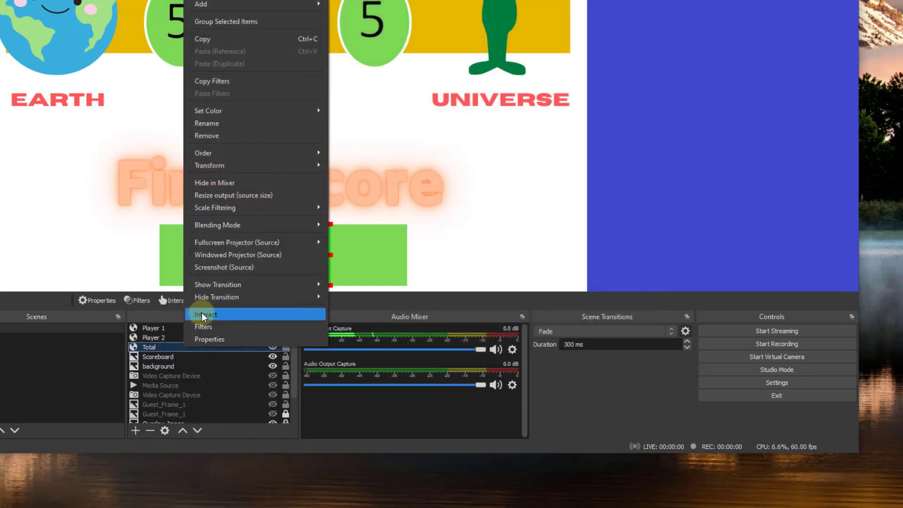
pyautogui.click(203, 325)
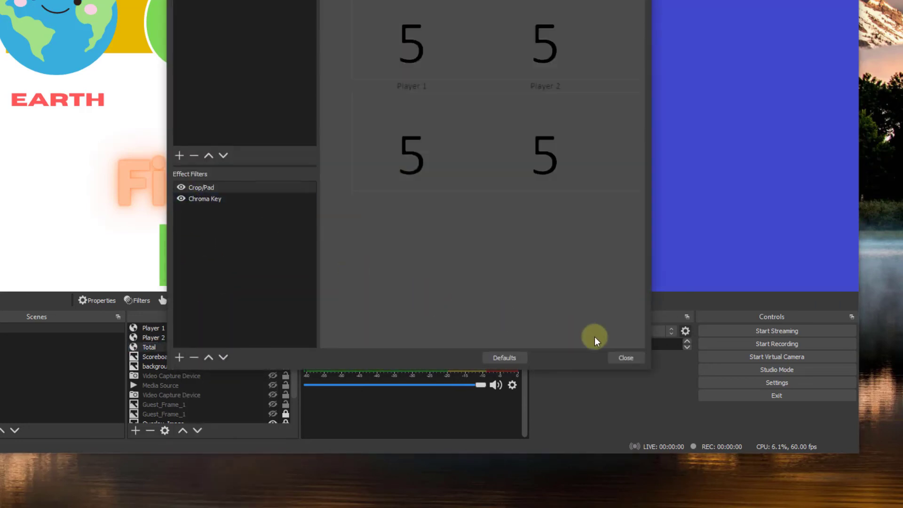
pyautogui.click(625, 358)
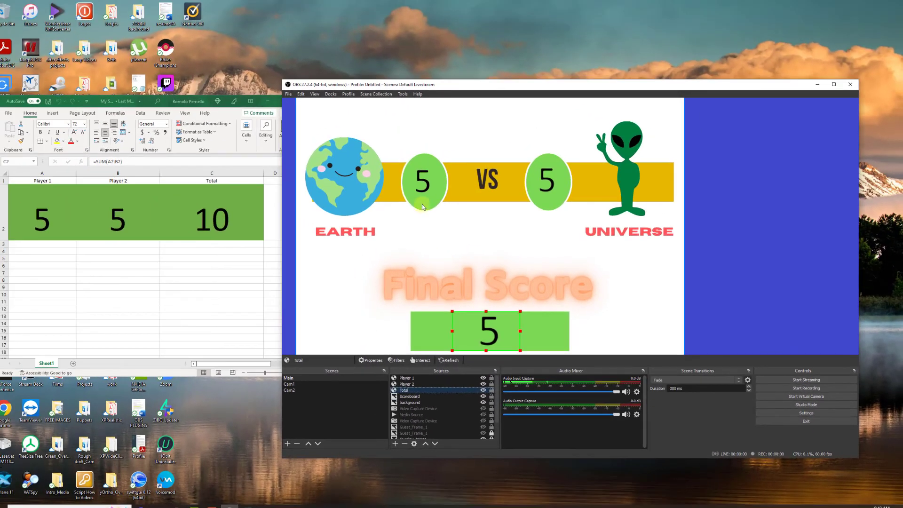
# Step: Switch to the Excel score sheet and set Player 1's score in cell A2 and Player 2's score in cell B2 to 5
pyautogui.click(432, 199)
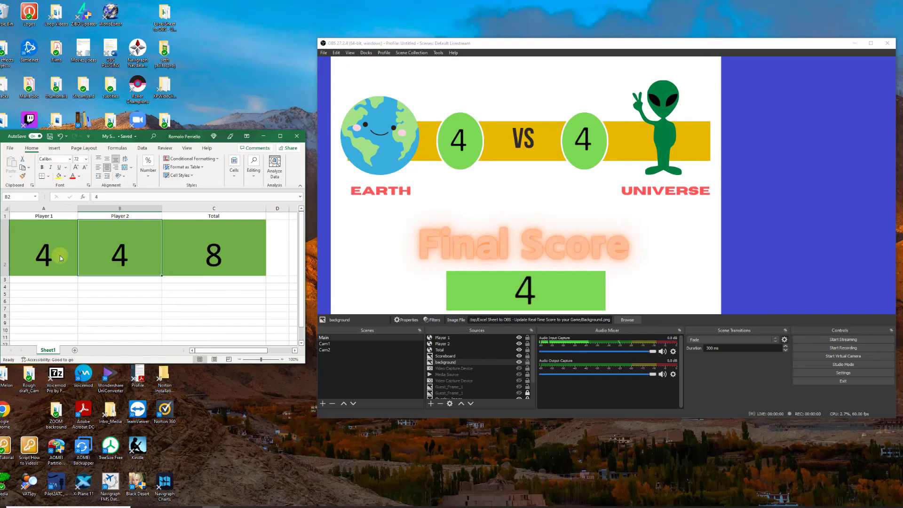
pyautogui.click(59, 255)
pyautogui.write('5')
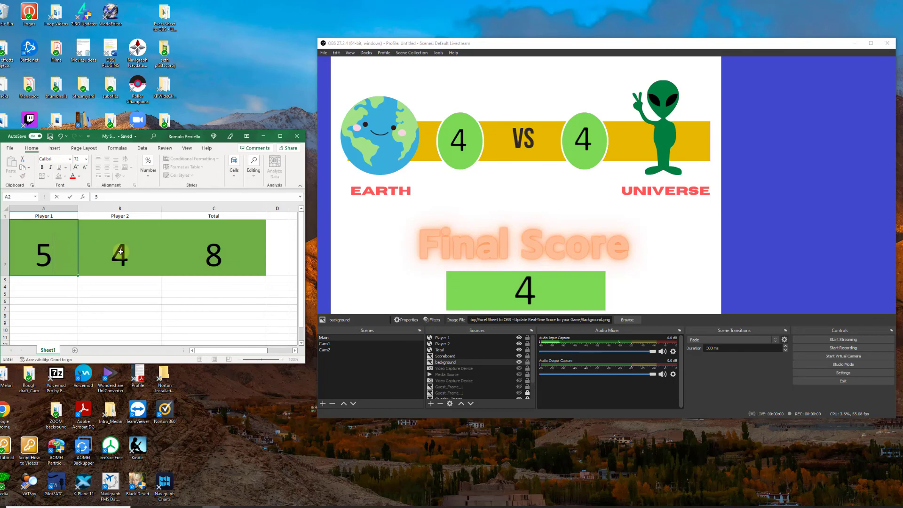
pyautogui.click(120, 252)
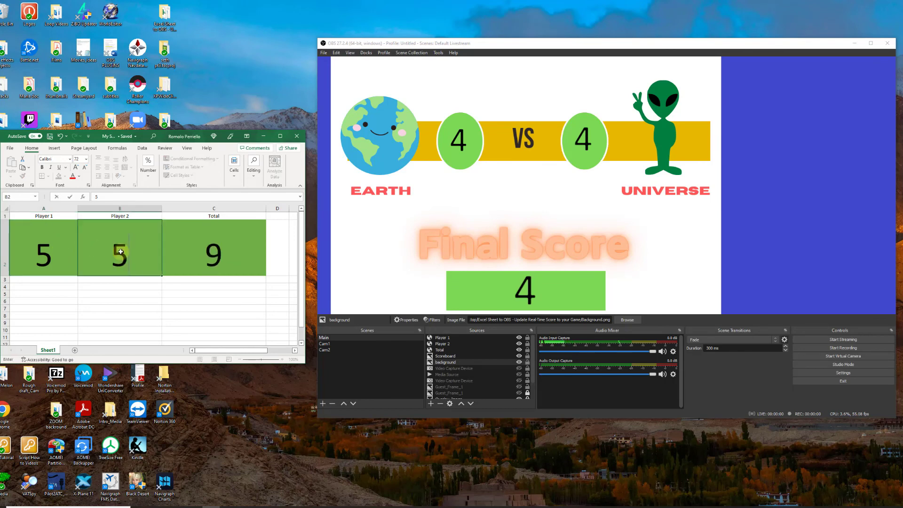